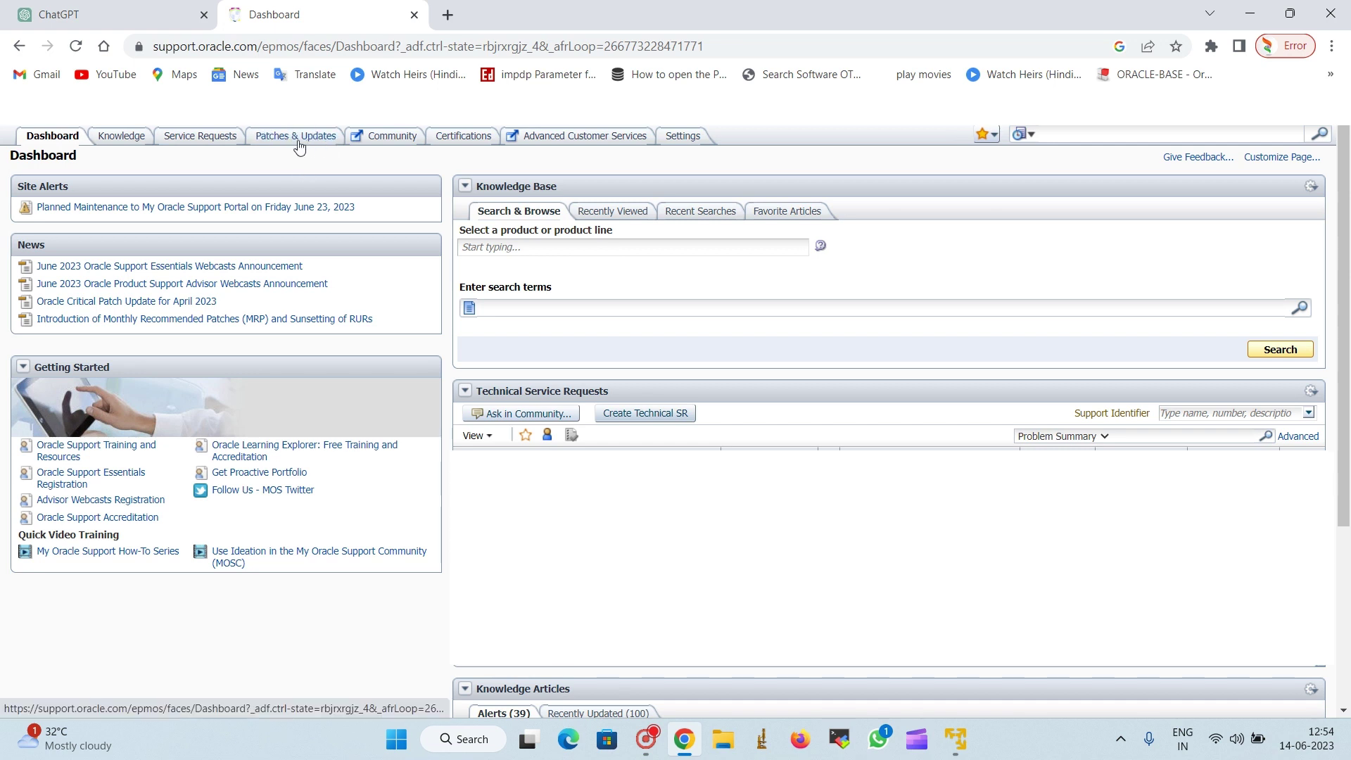
- Go to the Patches & Updates page to show the empty Patch Search form
click(296, 137)
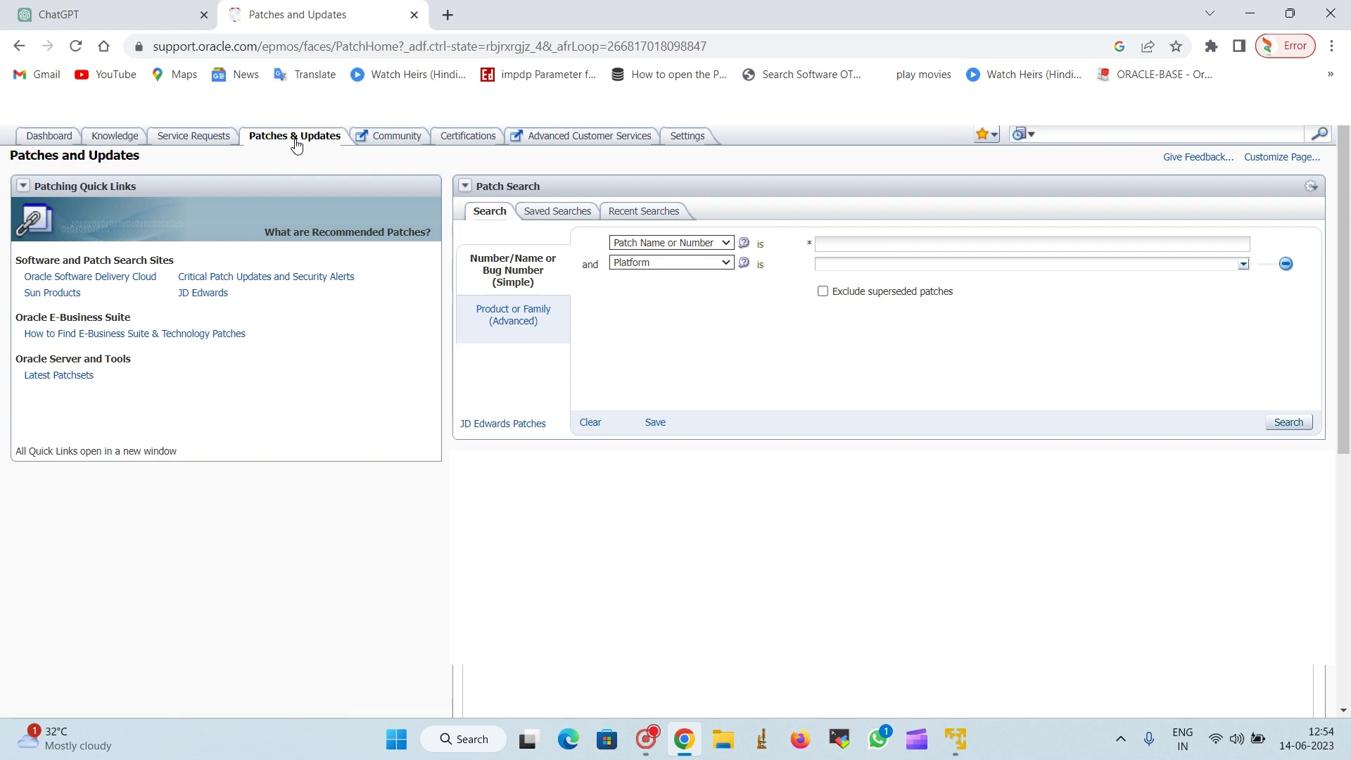
- Open Oracle's Critical Patch Updates and Security Alerts page maximized and dismiss the country banner
click(267, 282)
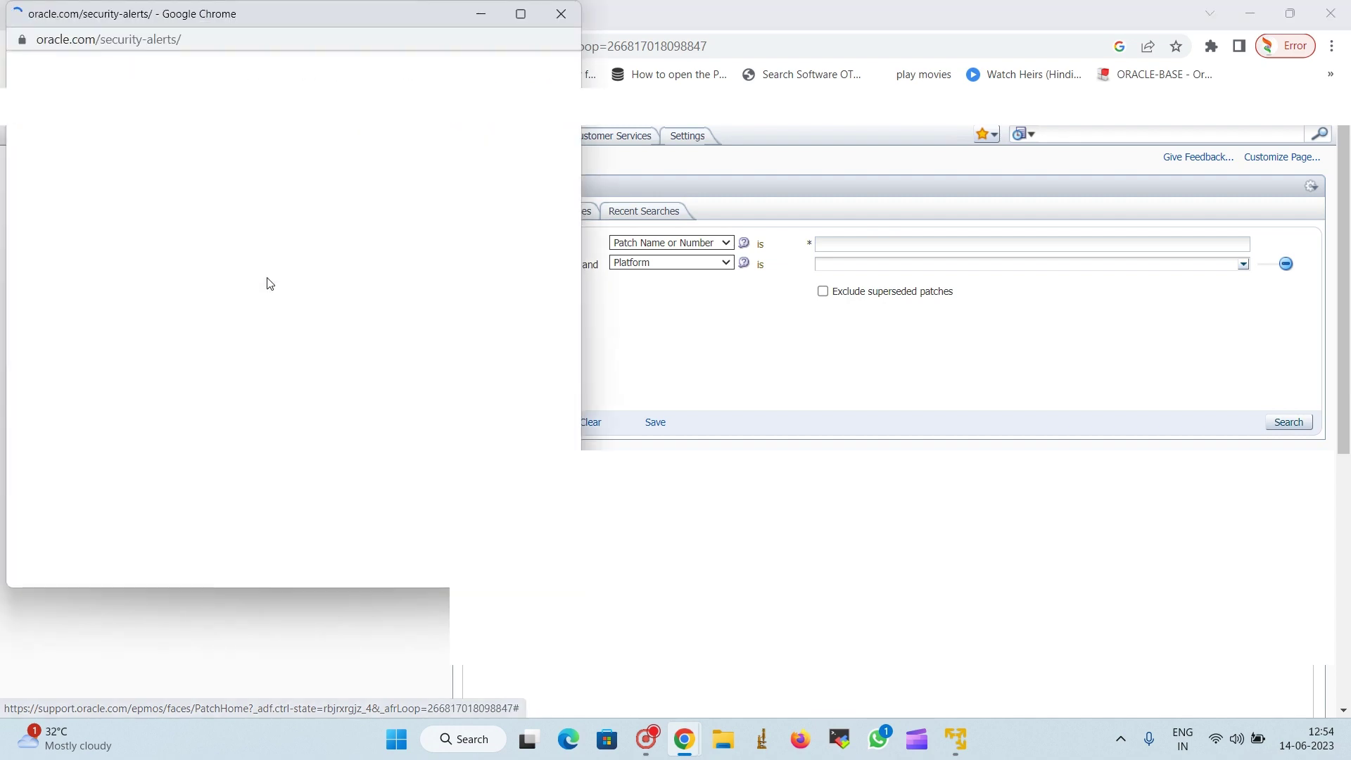
click(518, 14)
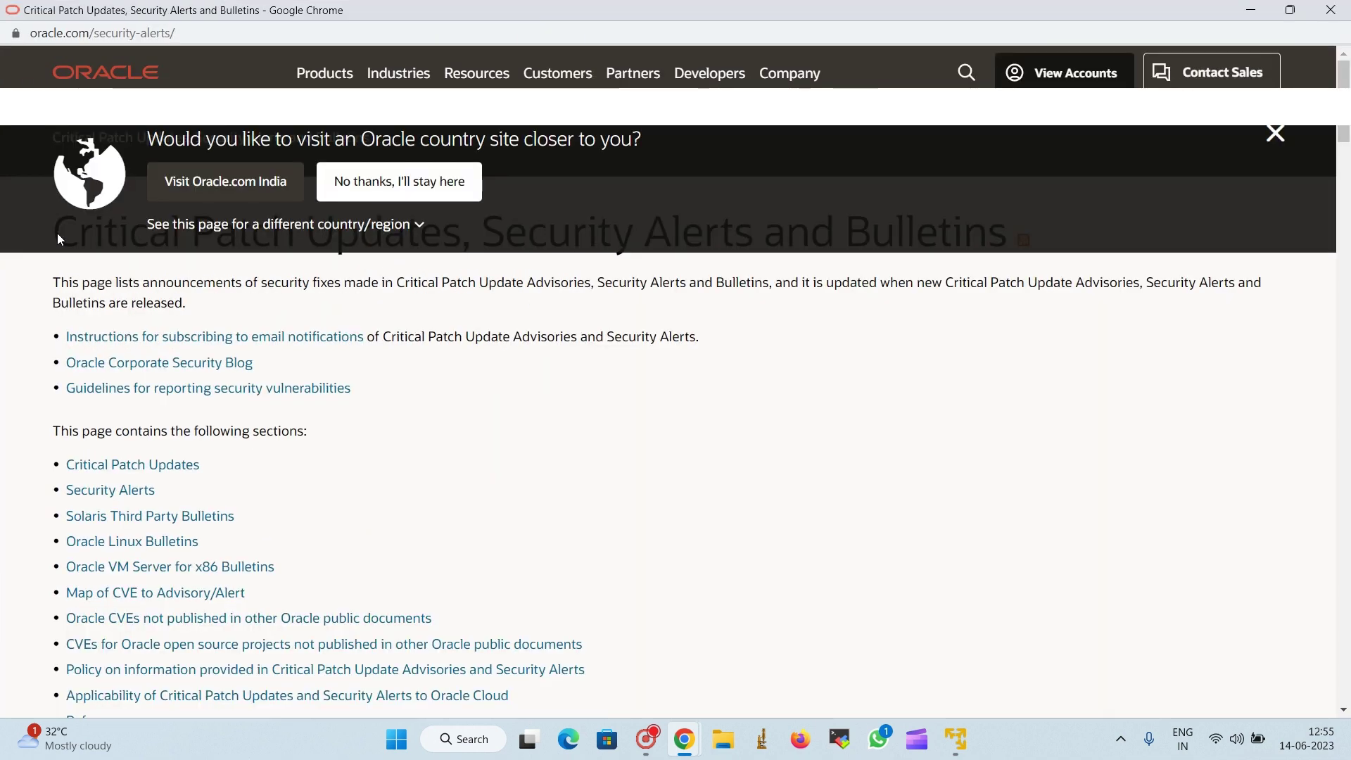
click(1274, 133)
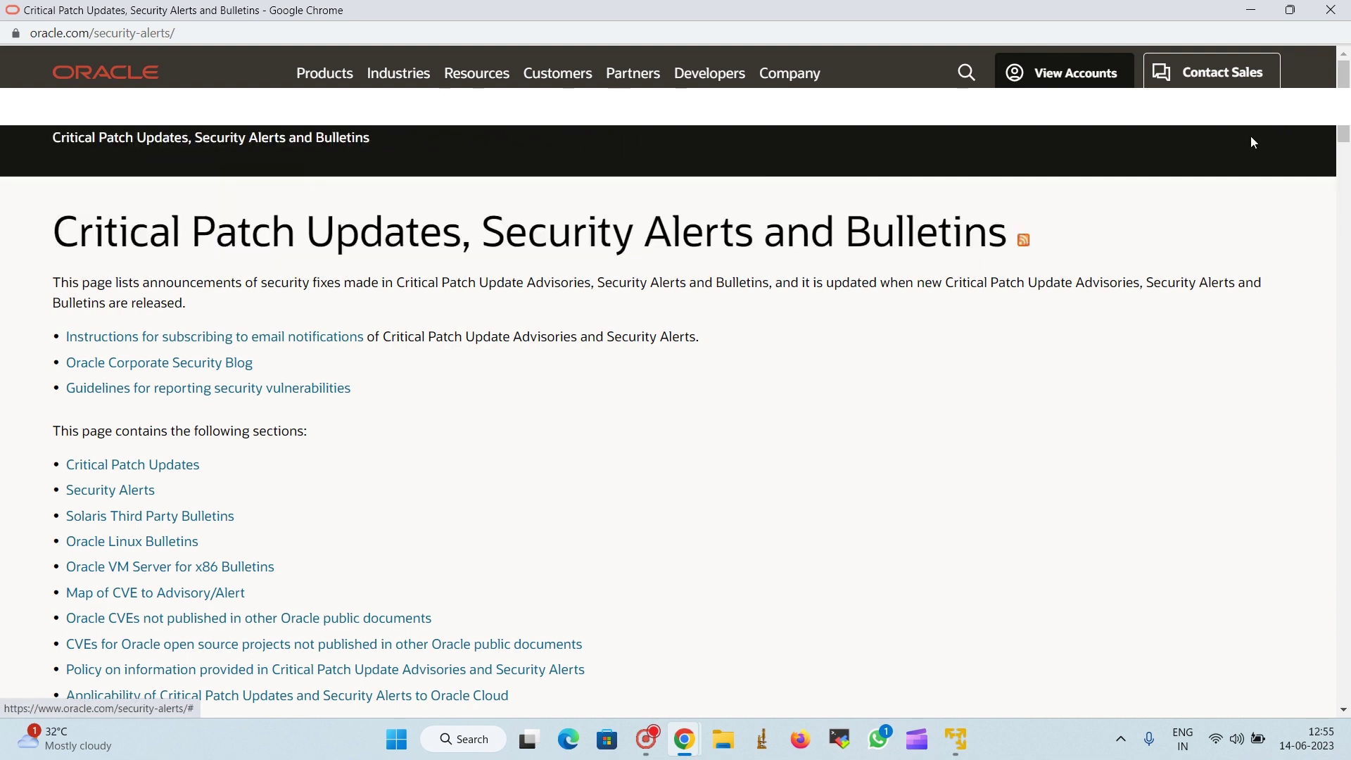
- Jump to the Critical Patch Updates section listing releases since 2018
drag(57, 240, 1022, 240)
click(510, 415)
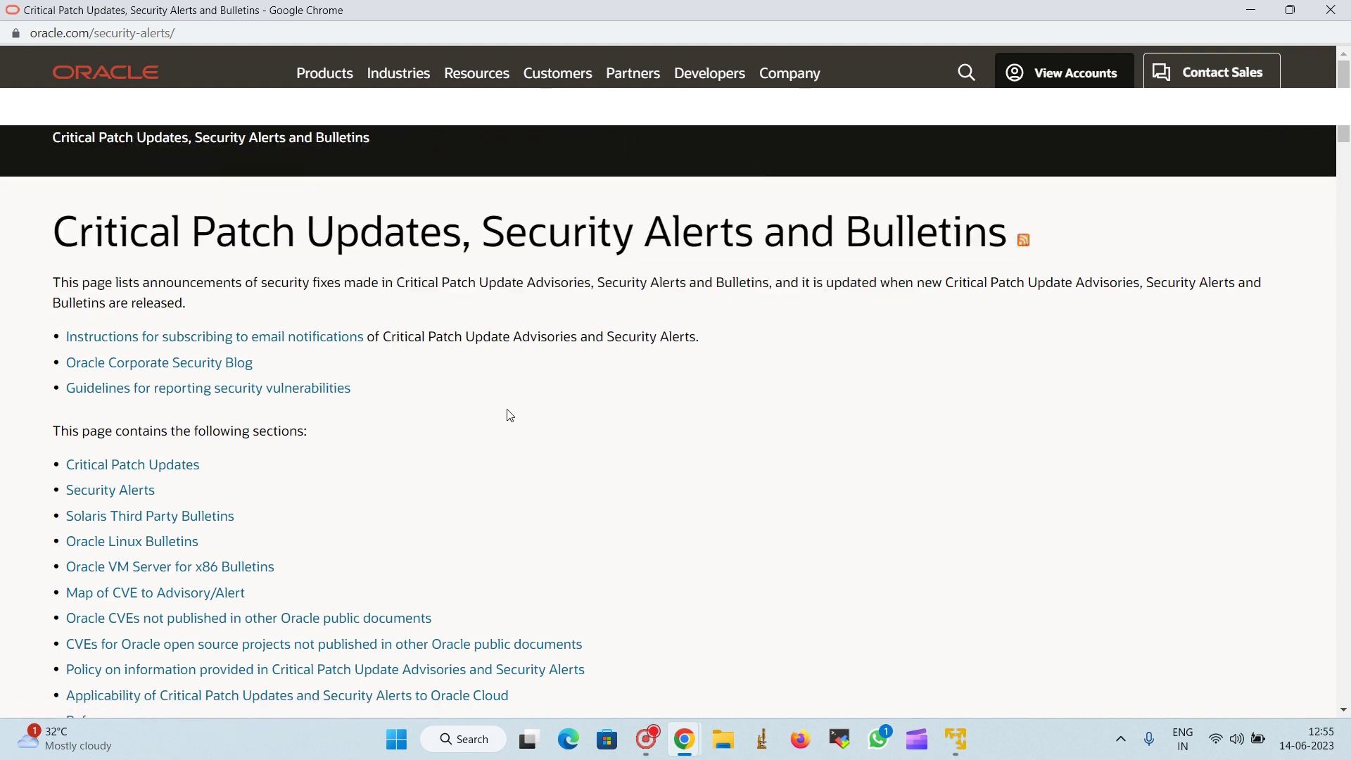
click(154, 466)
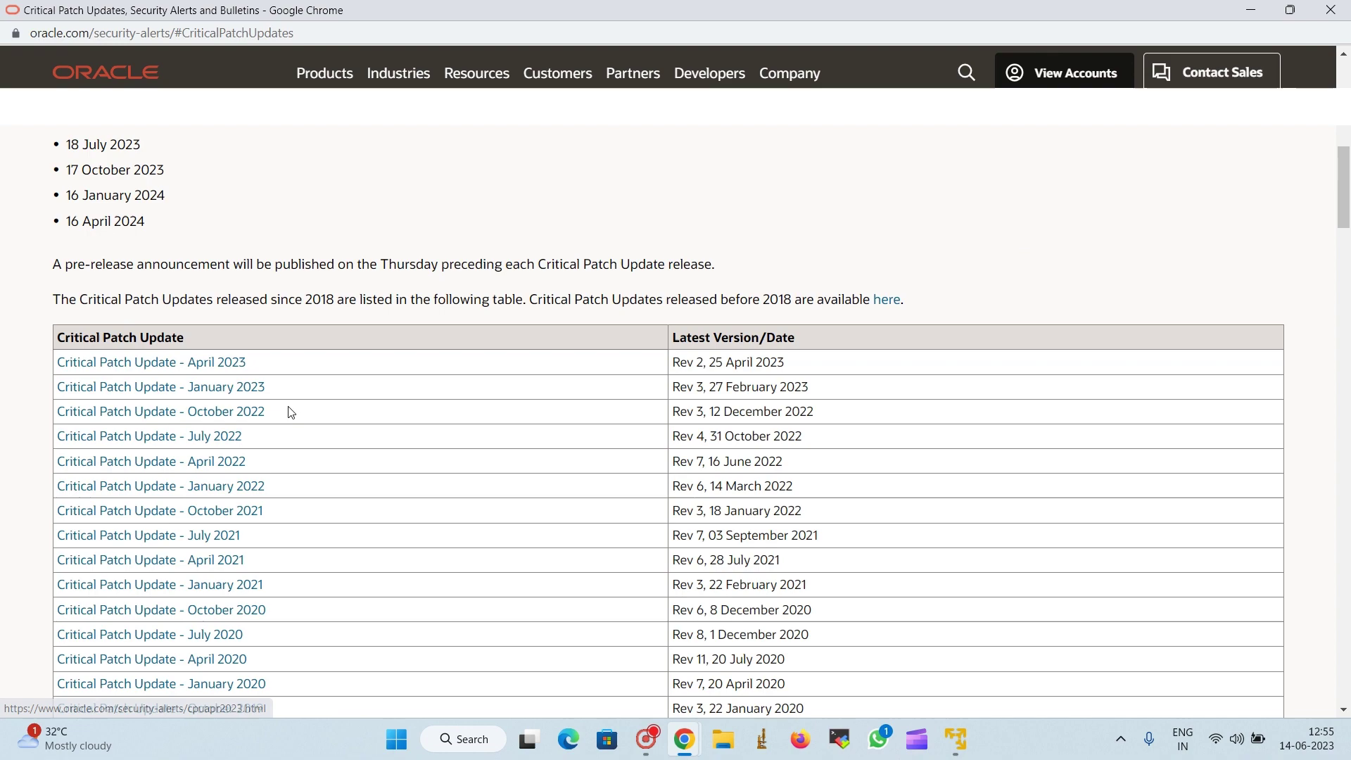
scroll(262, 426, up, 10)
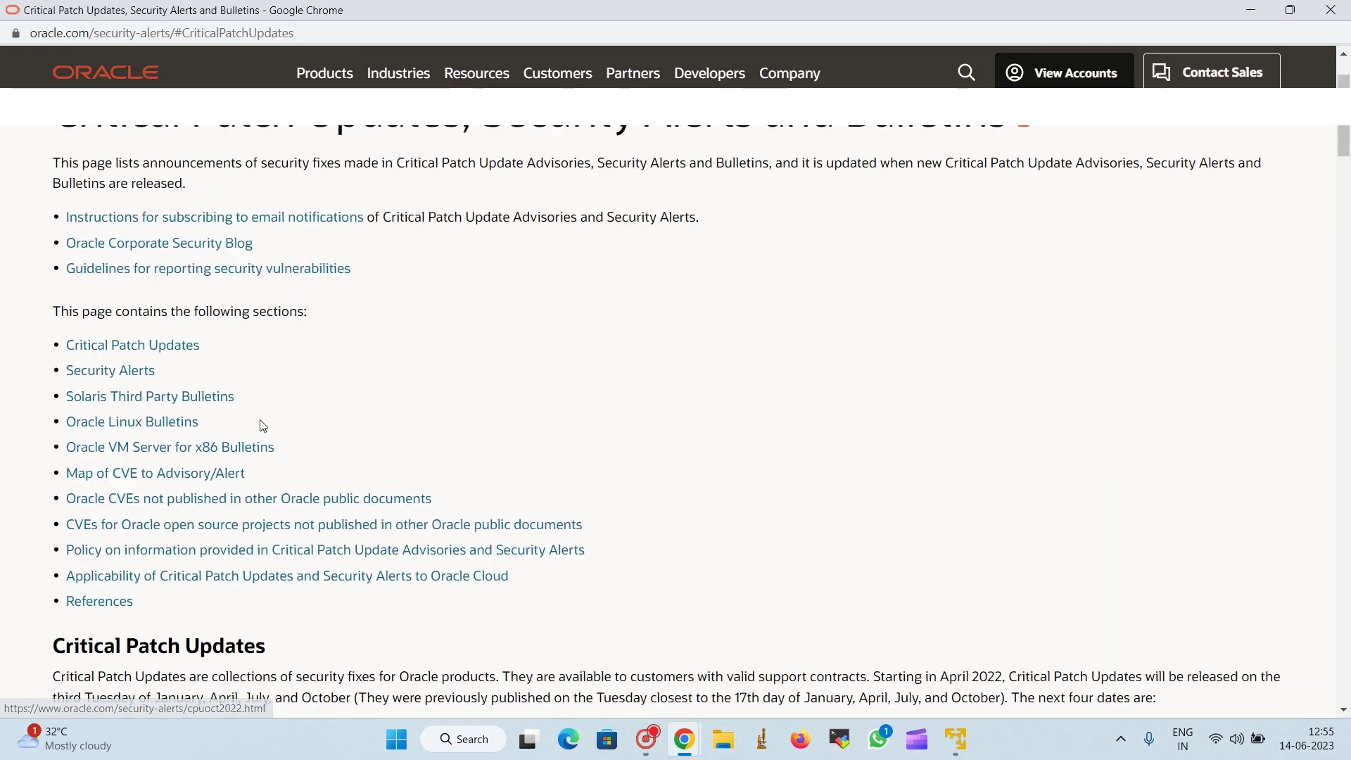
scroll(446, 346, down, 15)
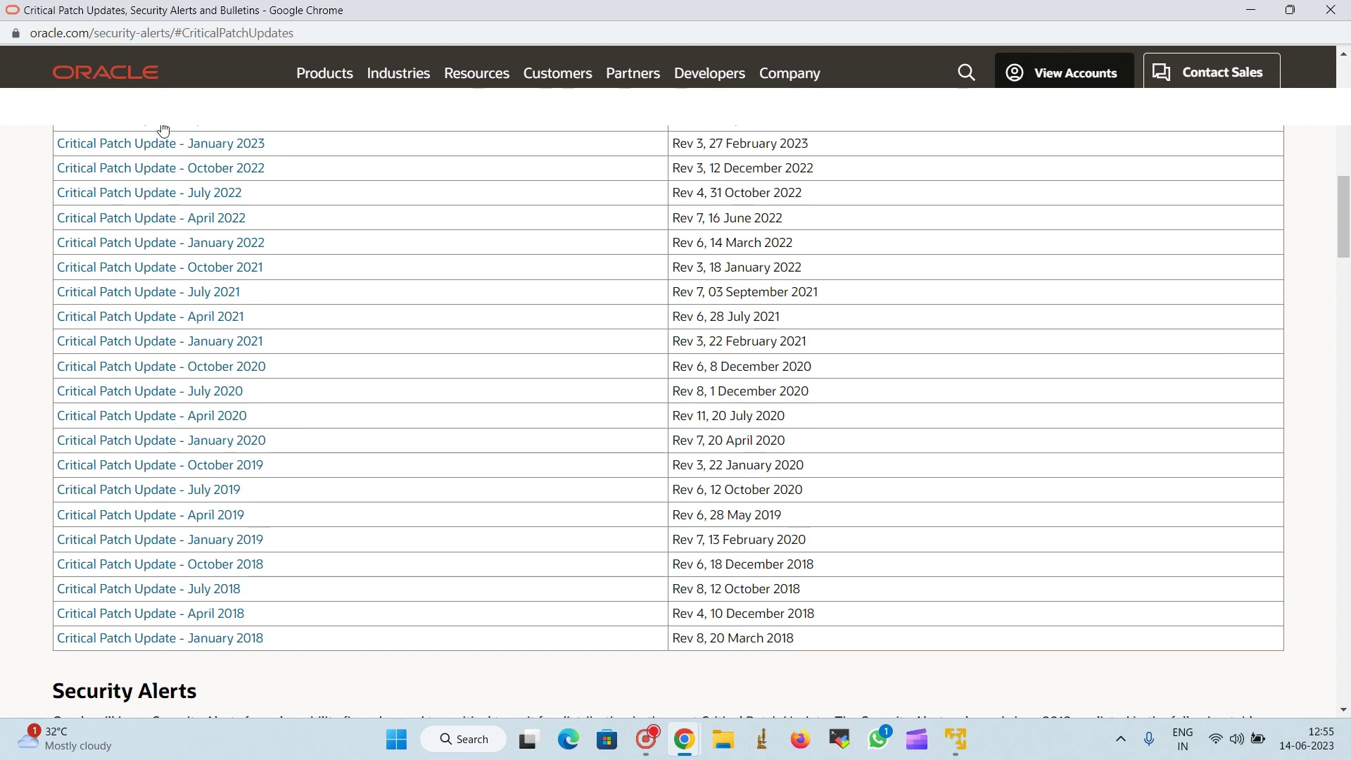
- Open the January 2023 Critical Patch Update advisory and find the Oracle Database Server 19c, 21c row
click(163, 143)
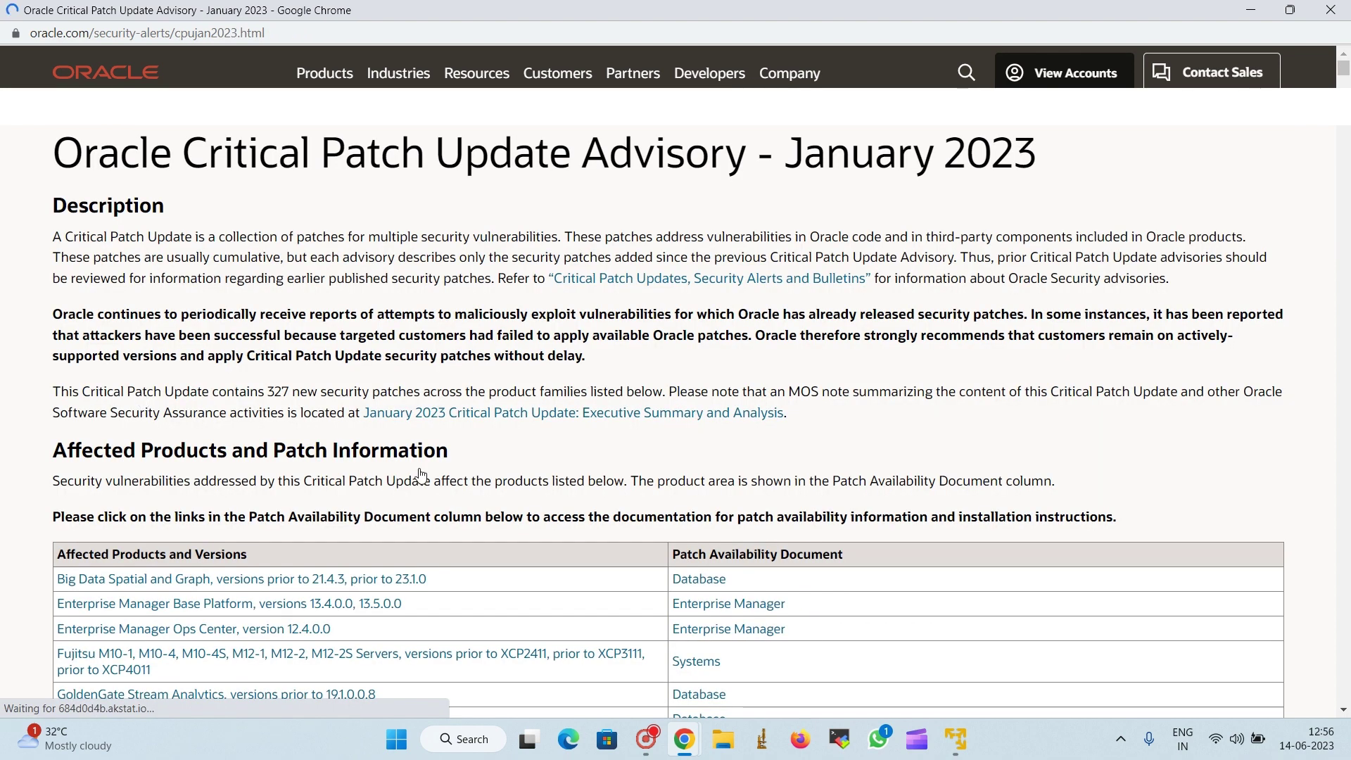
scroll(589, 510, down, 1)
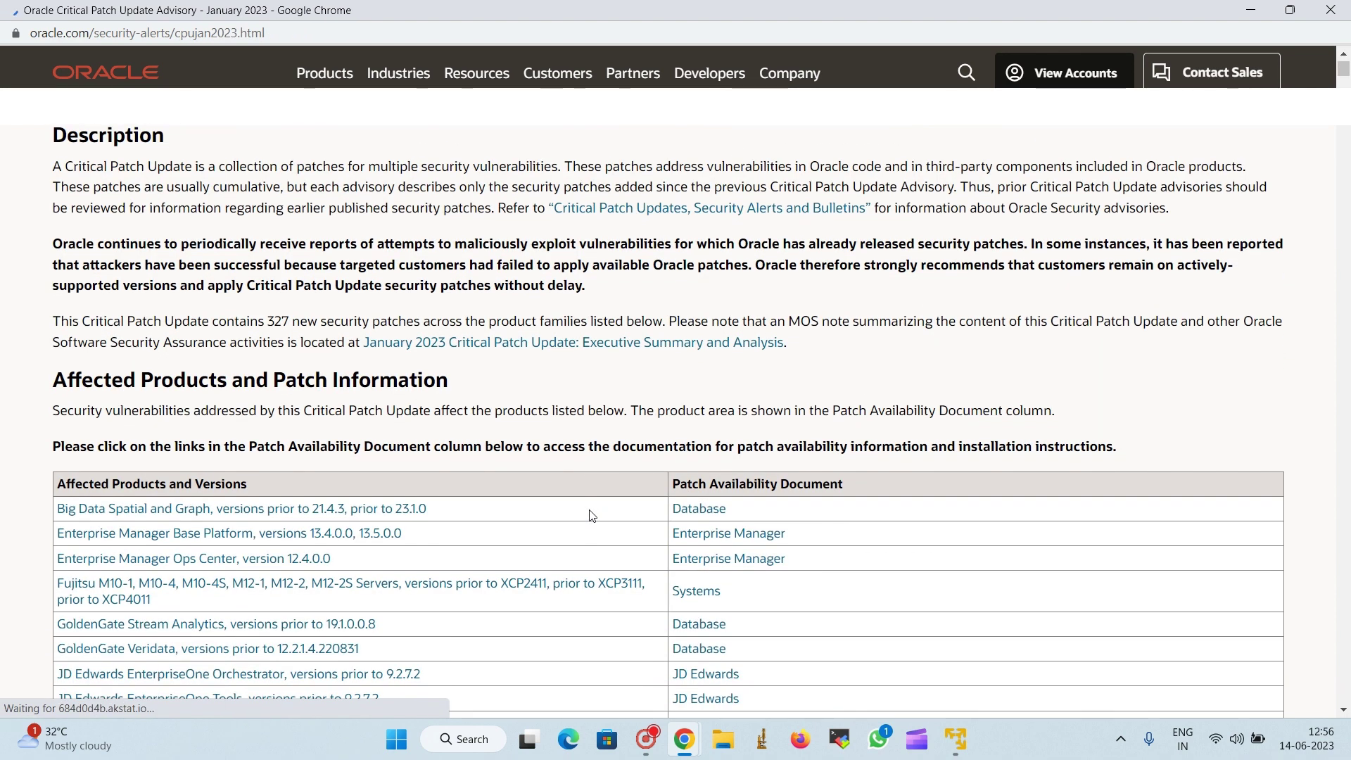
scroll(590, 516, down, 8)
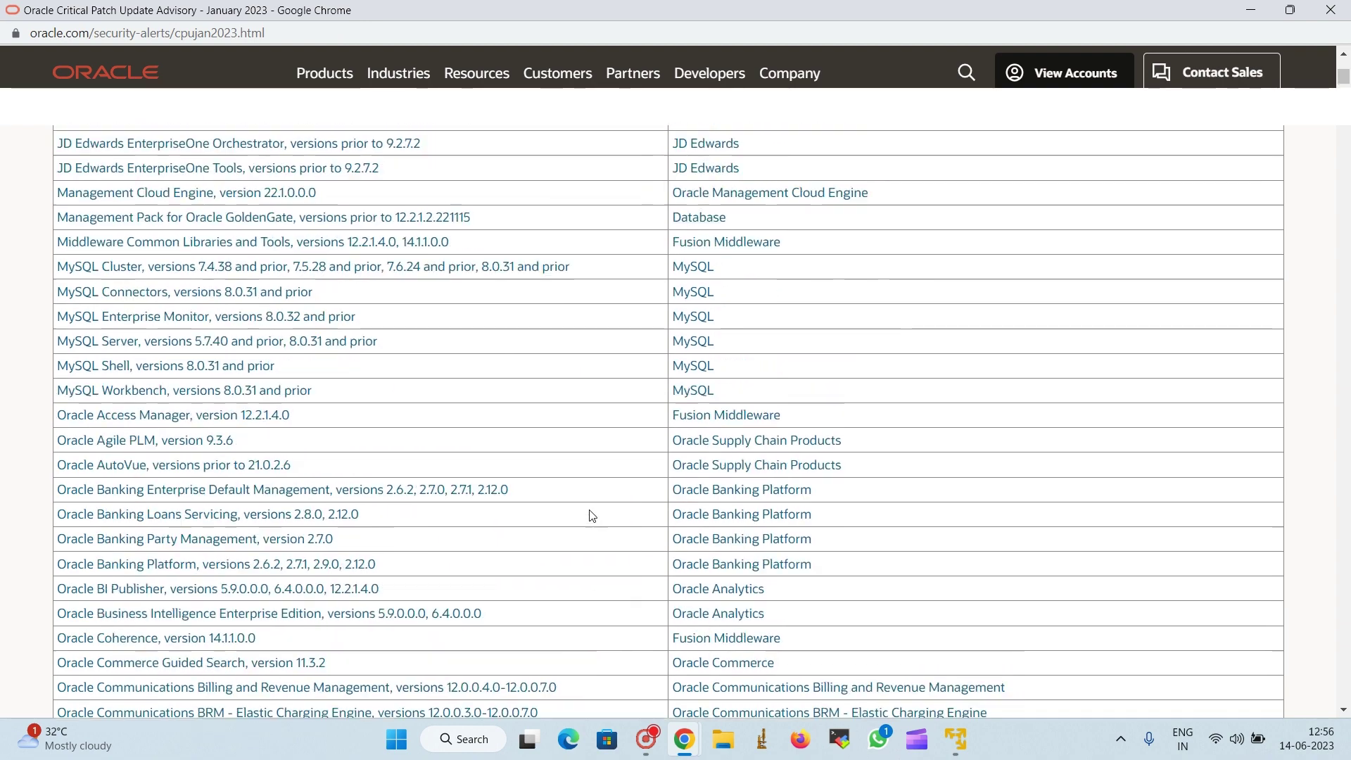
scroll(589, 514, down, 3)
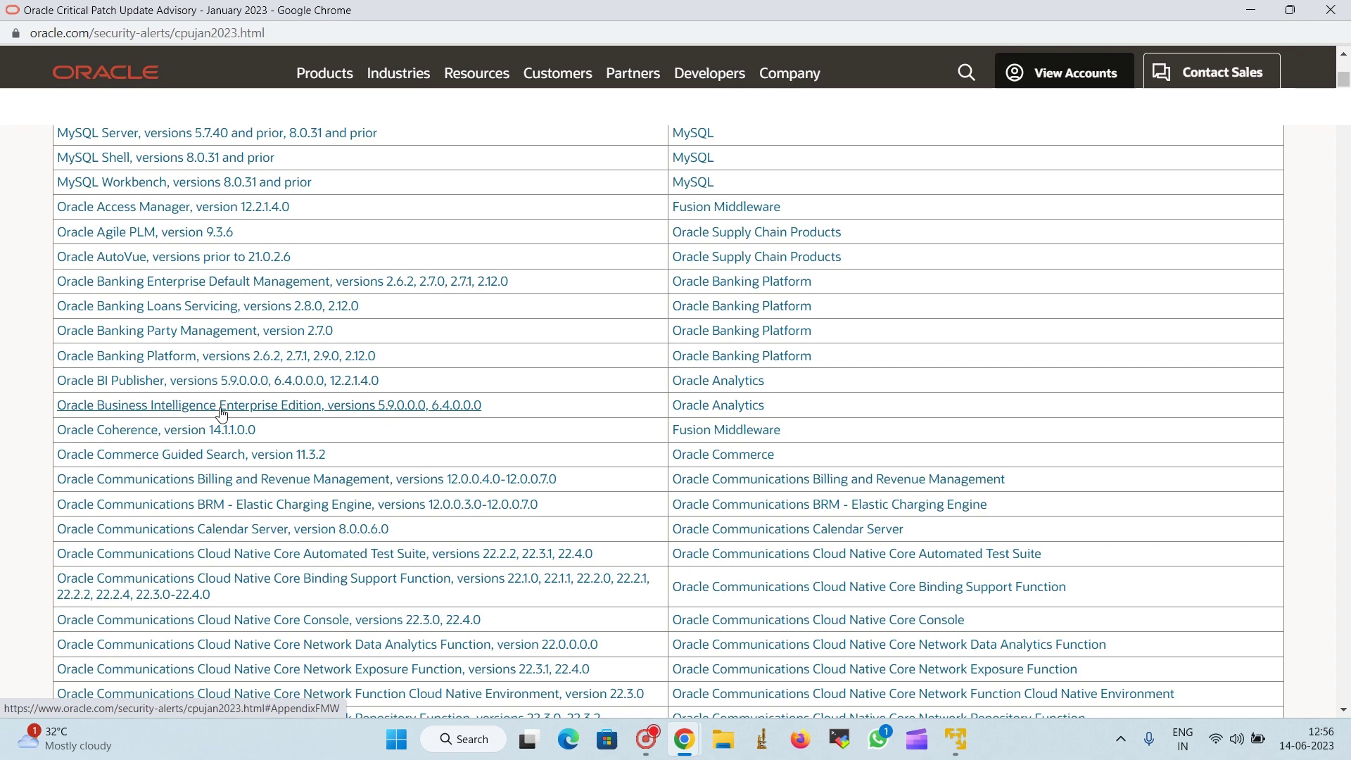
scroll(204, 605, down, 4)
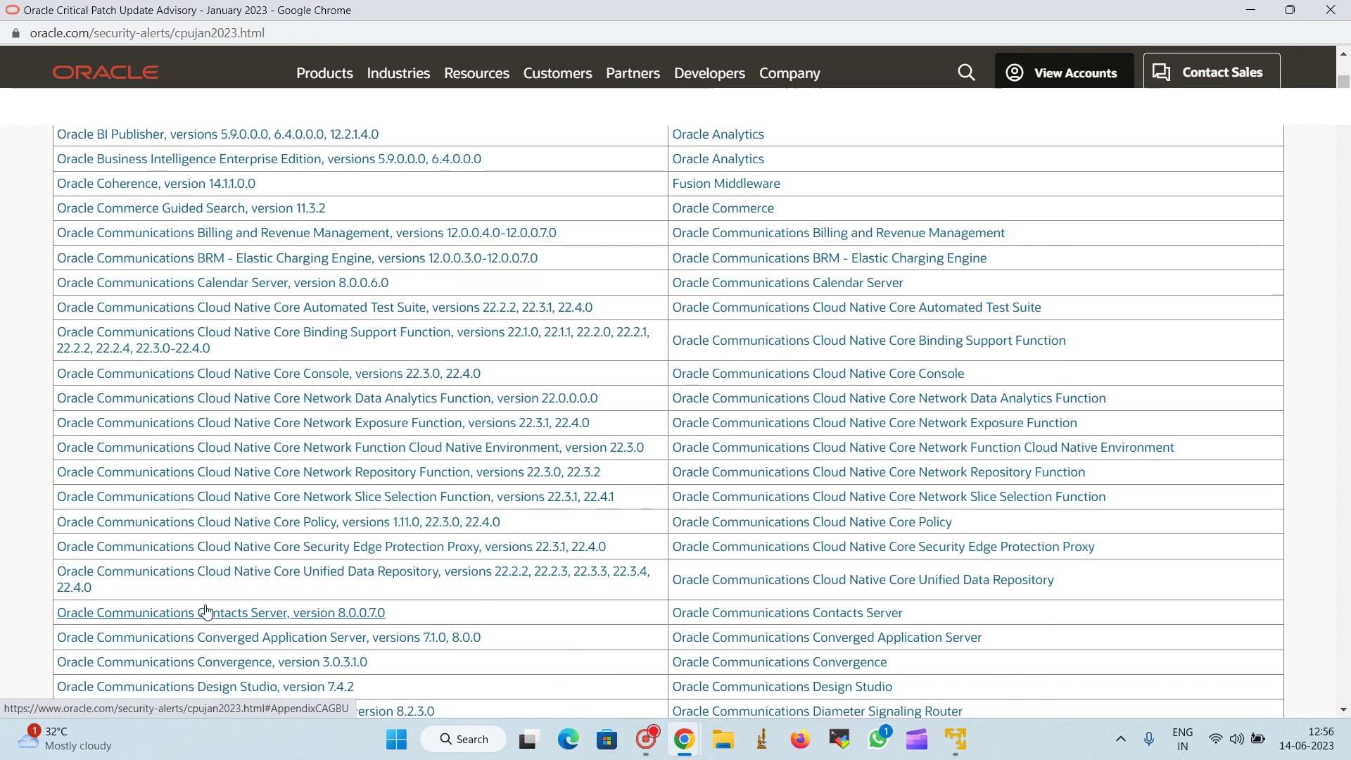
scroll(204, 605, down, 6)
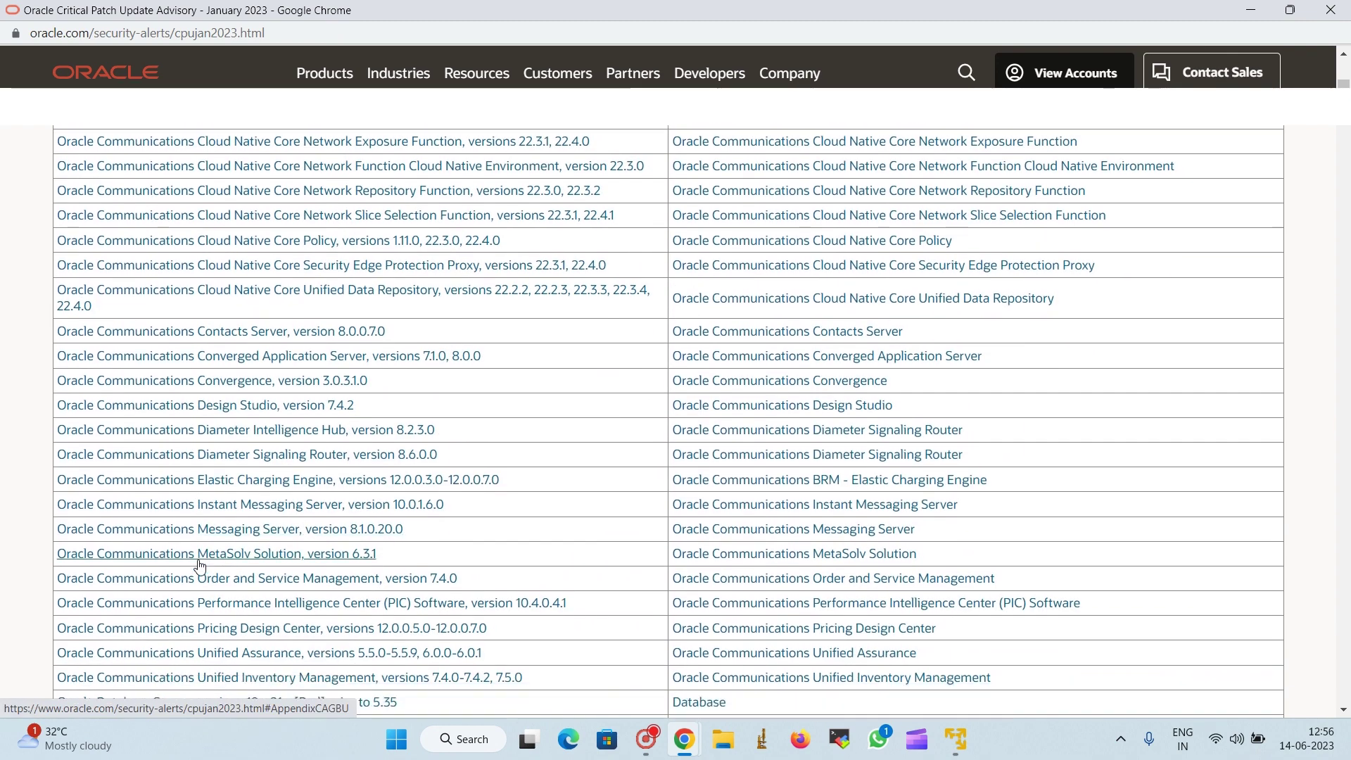
scroll(200, 567, down, 11)
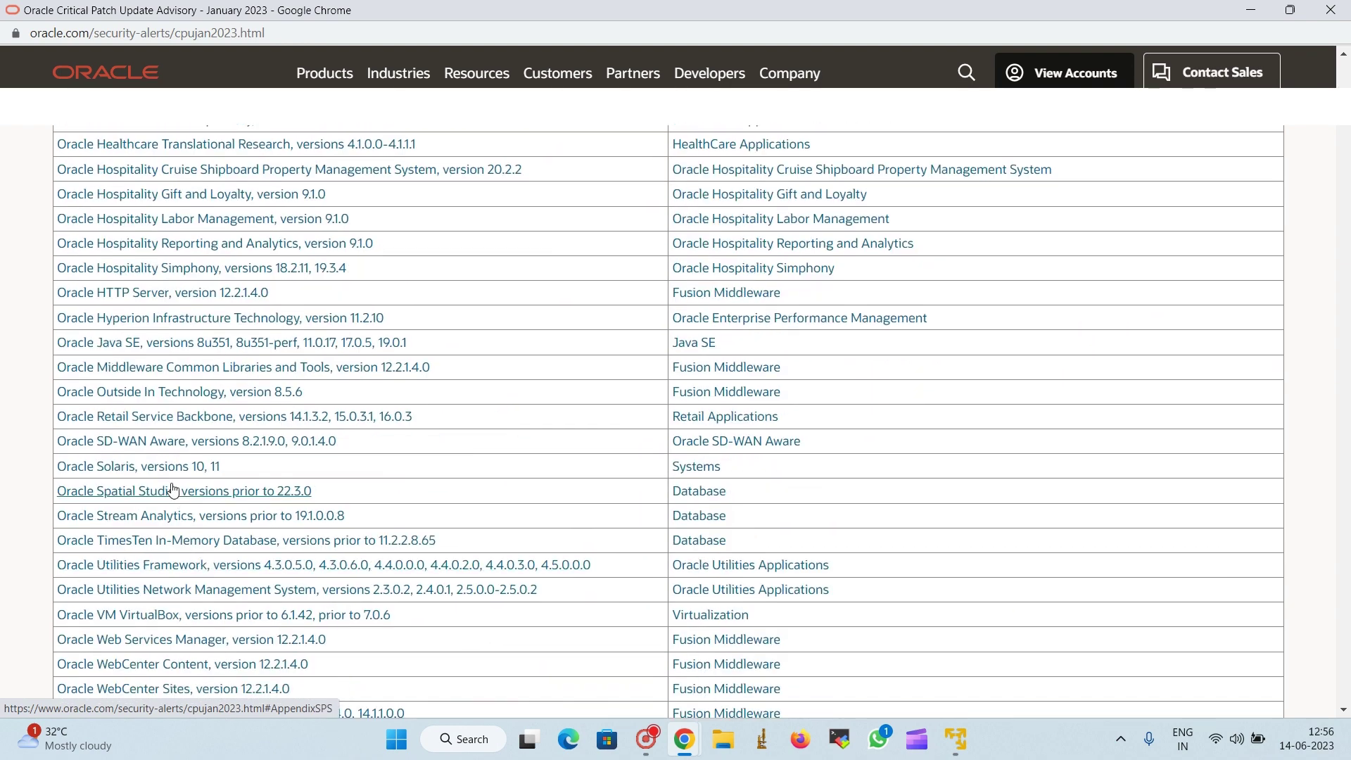
scroll(232, 392, down, 4)
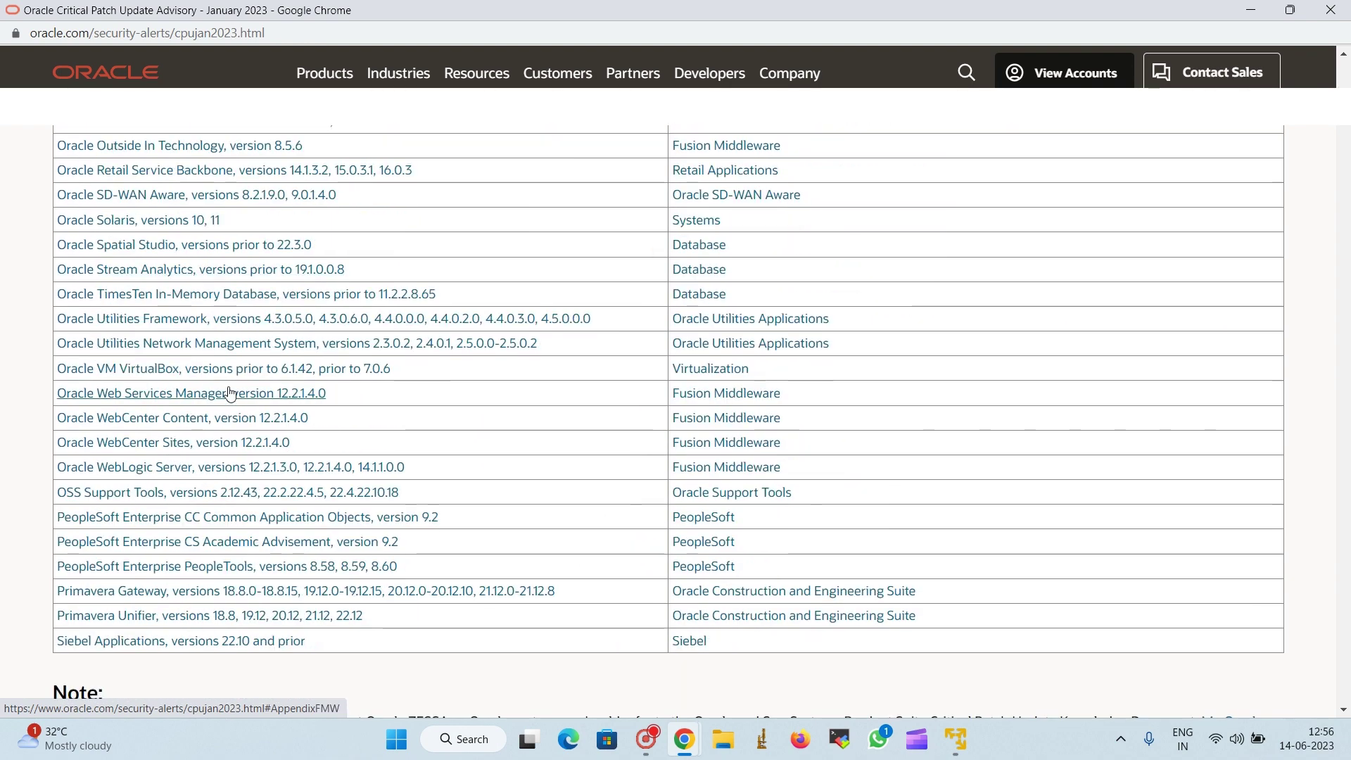
scroll(231, 392, up, 8)
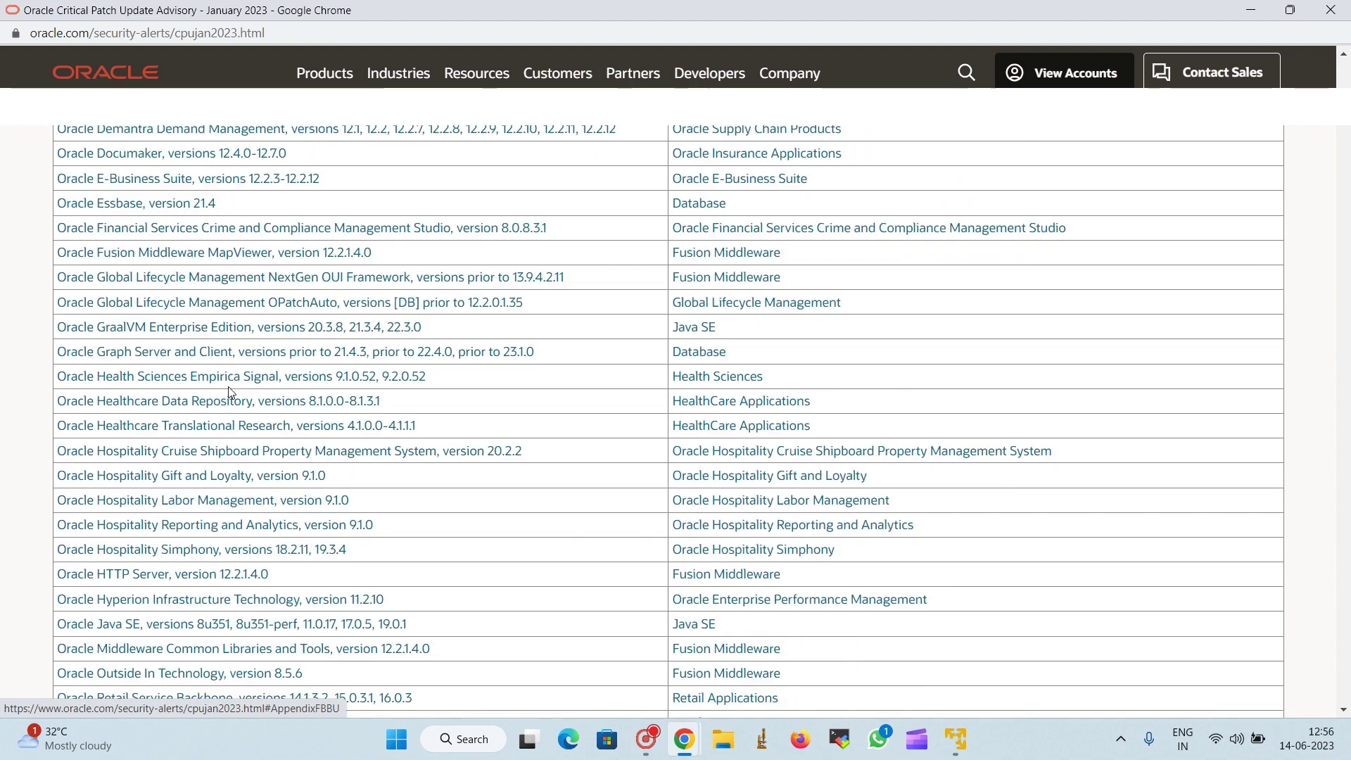
scroll(229, 389, up, 3)
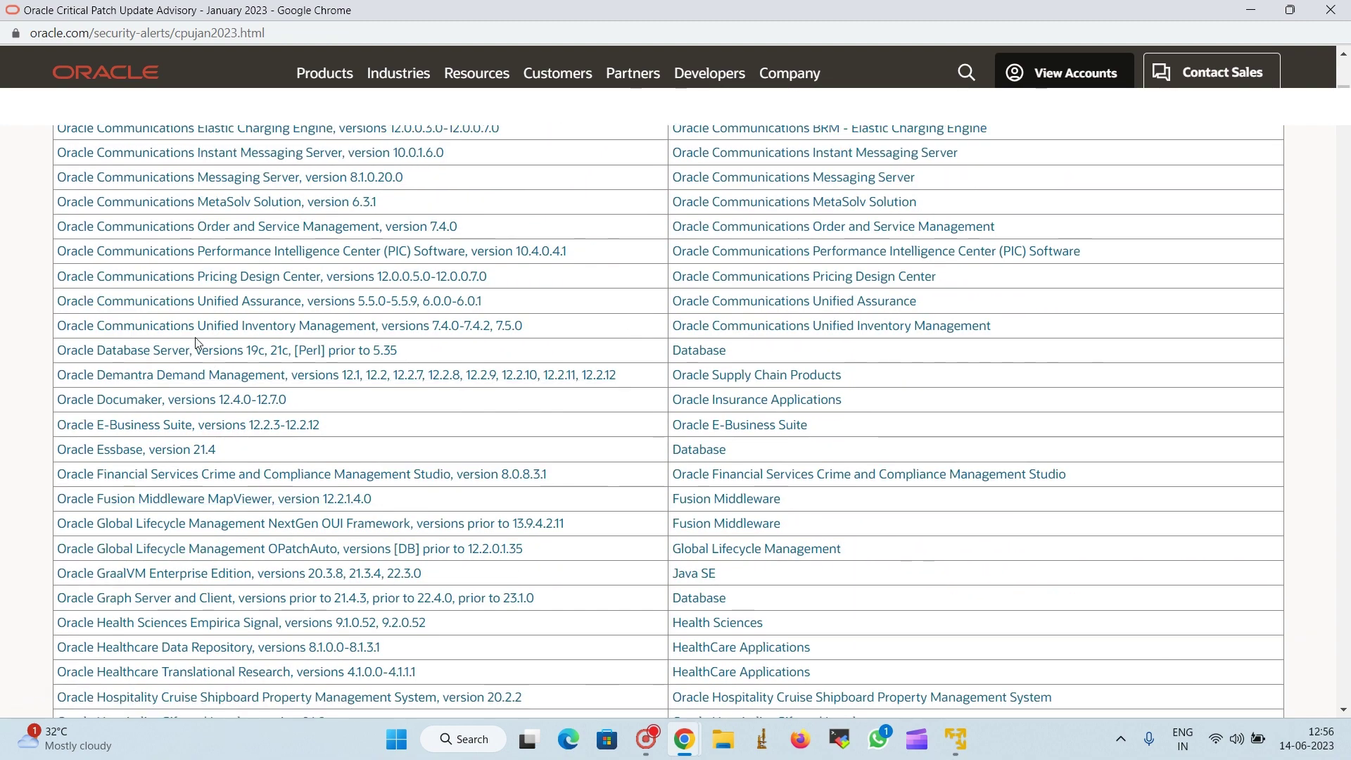
click(205, 353)
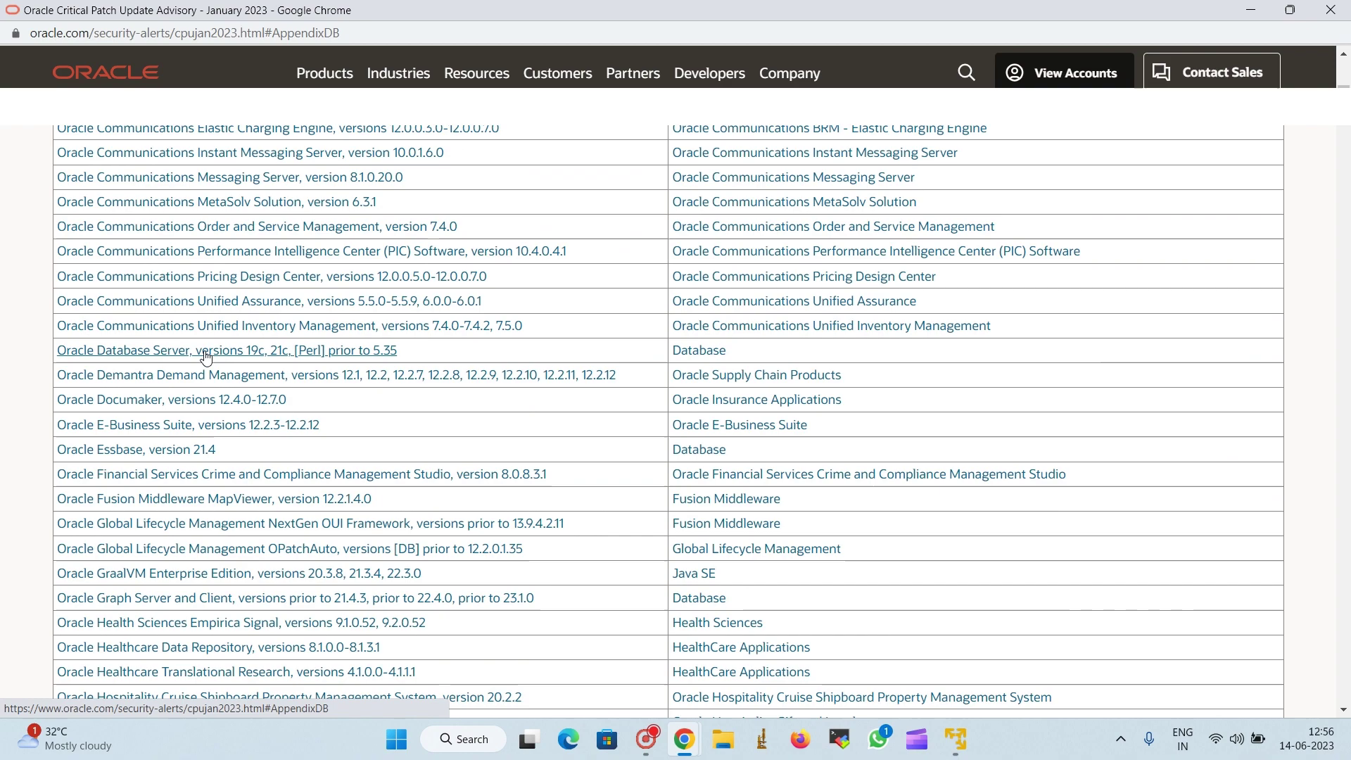
scroll(443, 408, down, 20)
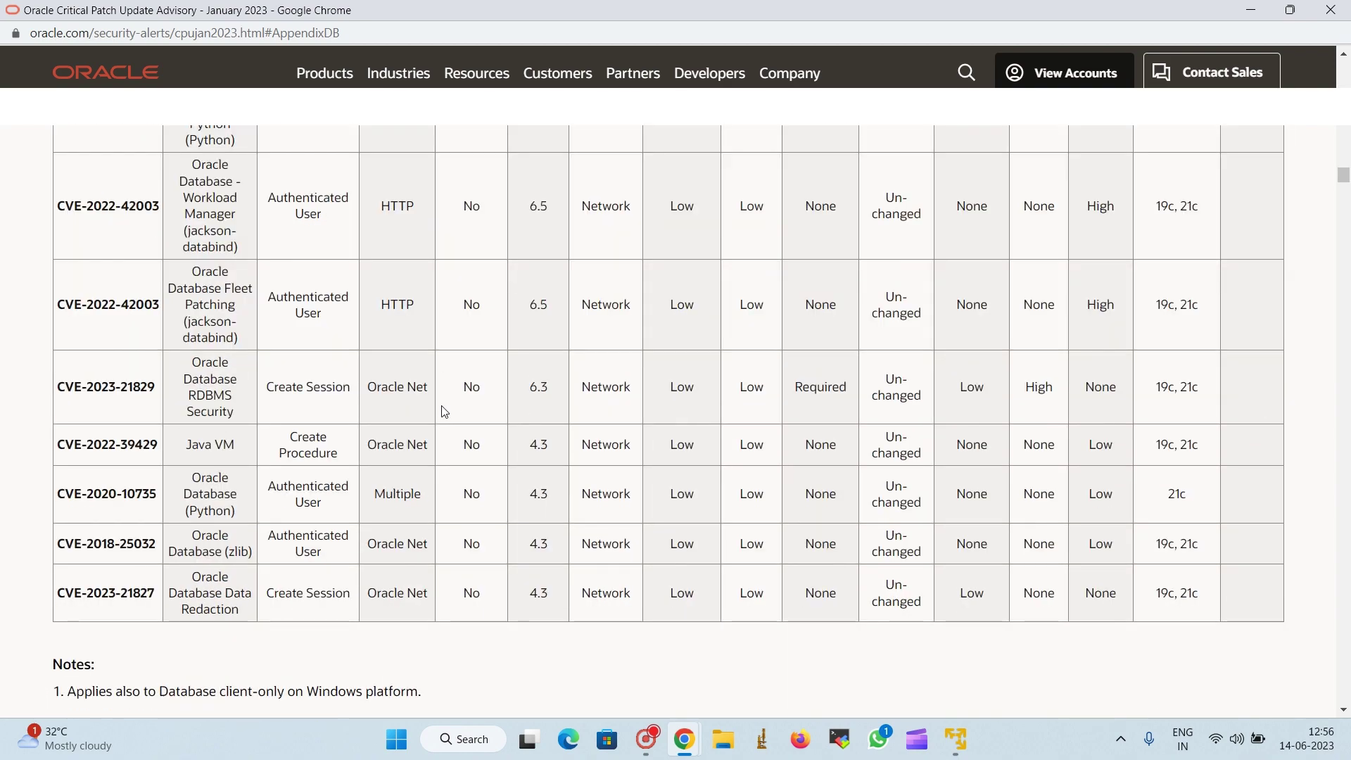
scroll(443, 412, down, 20)
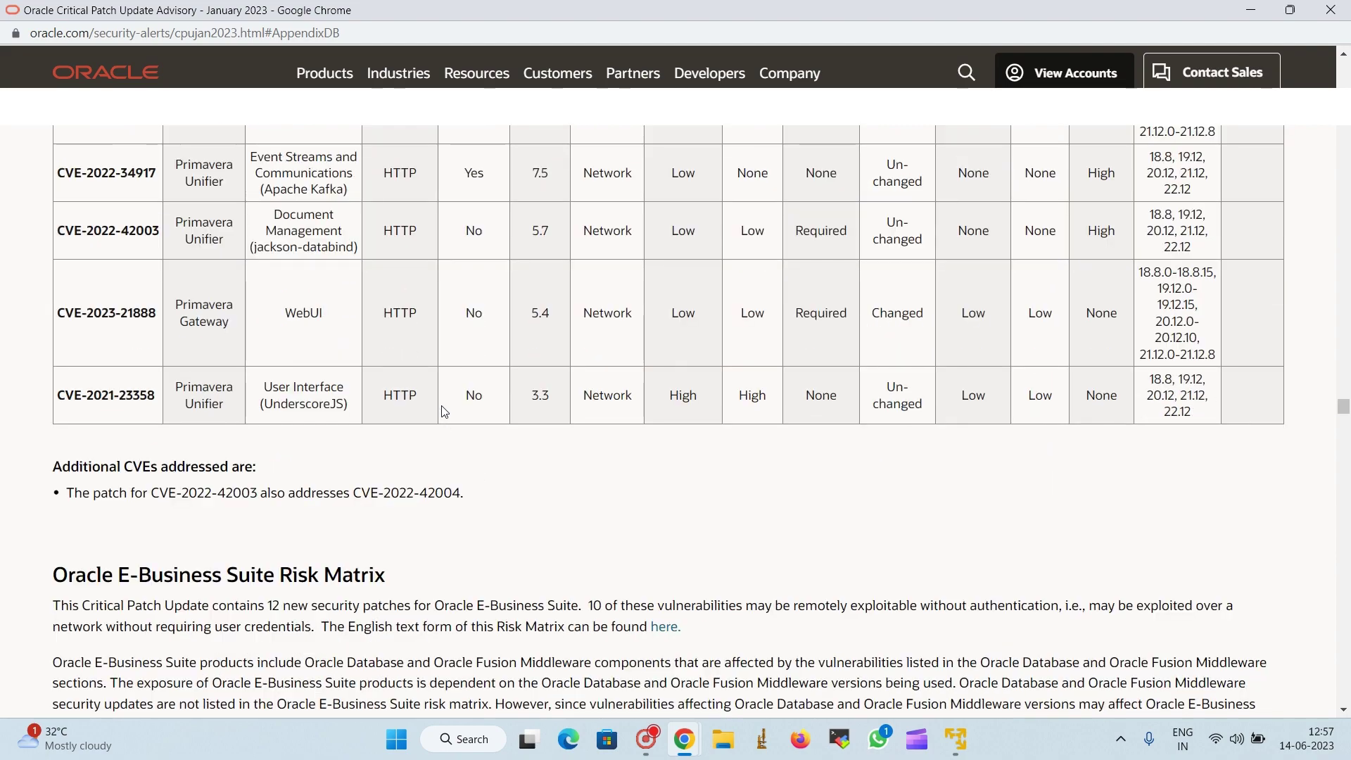
scroll(444, 411, down, 20)
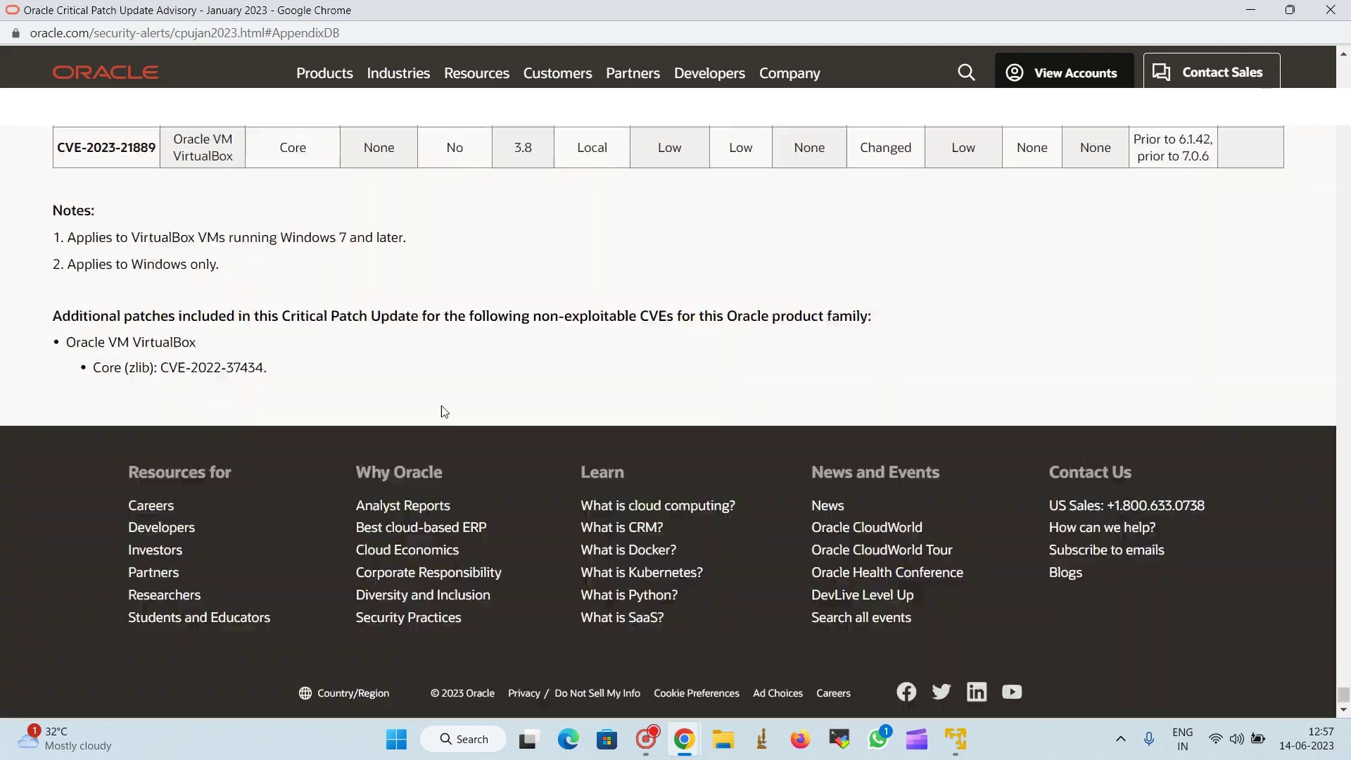
scroll(444, 411, up, 20)
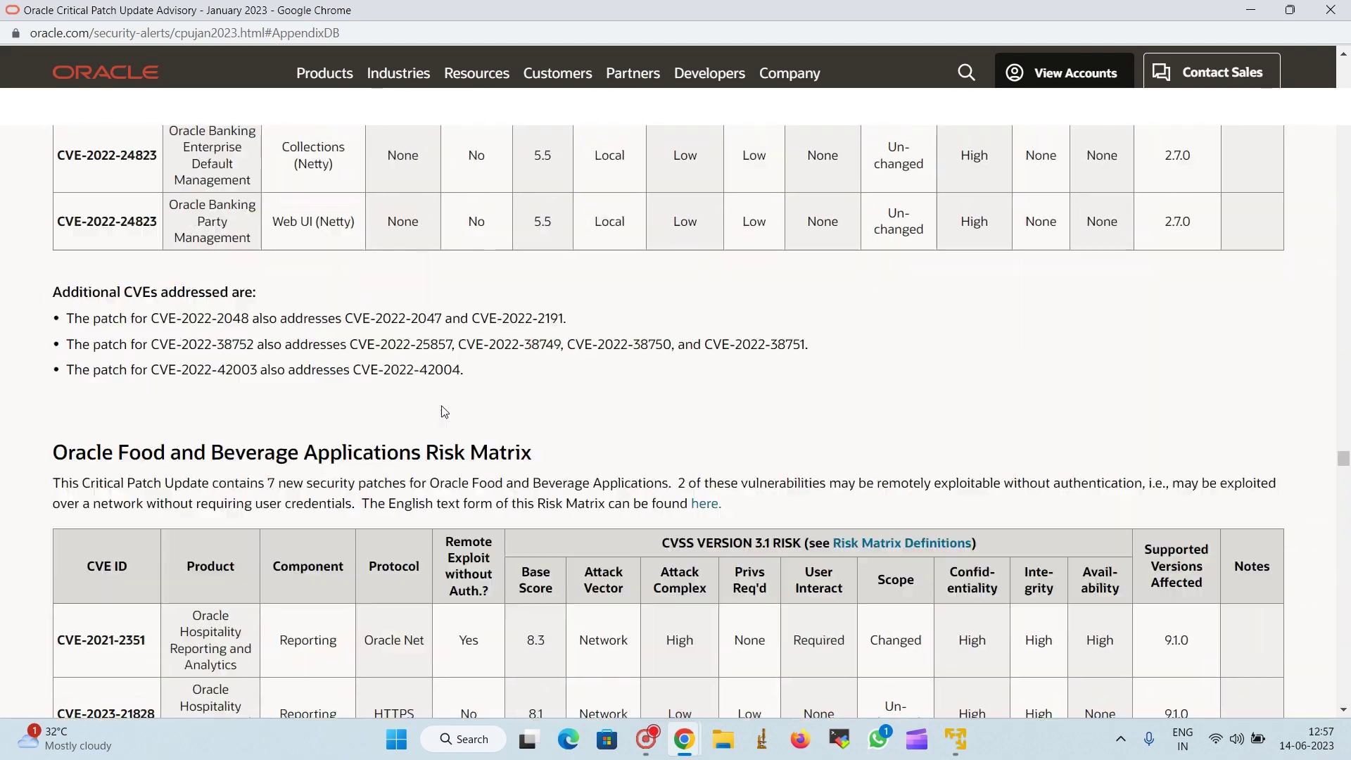
scroll(443, 411, up, 20)
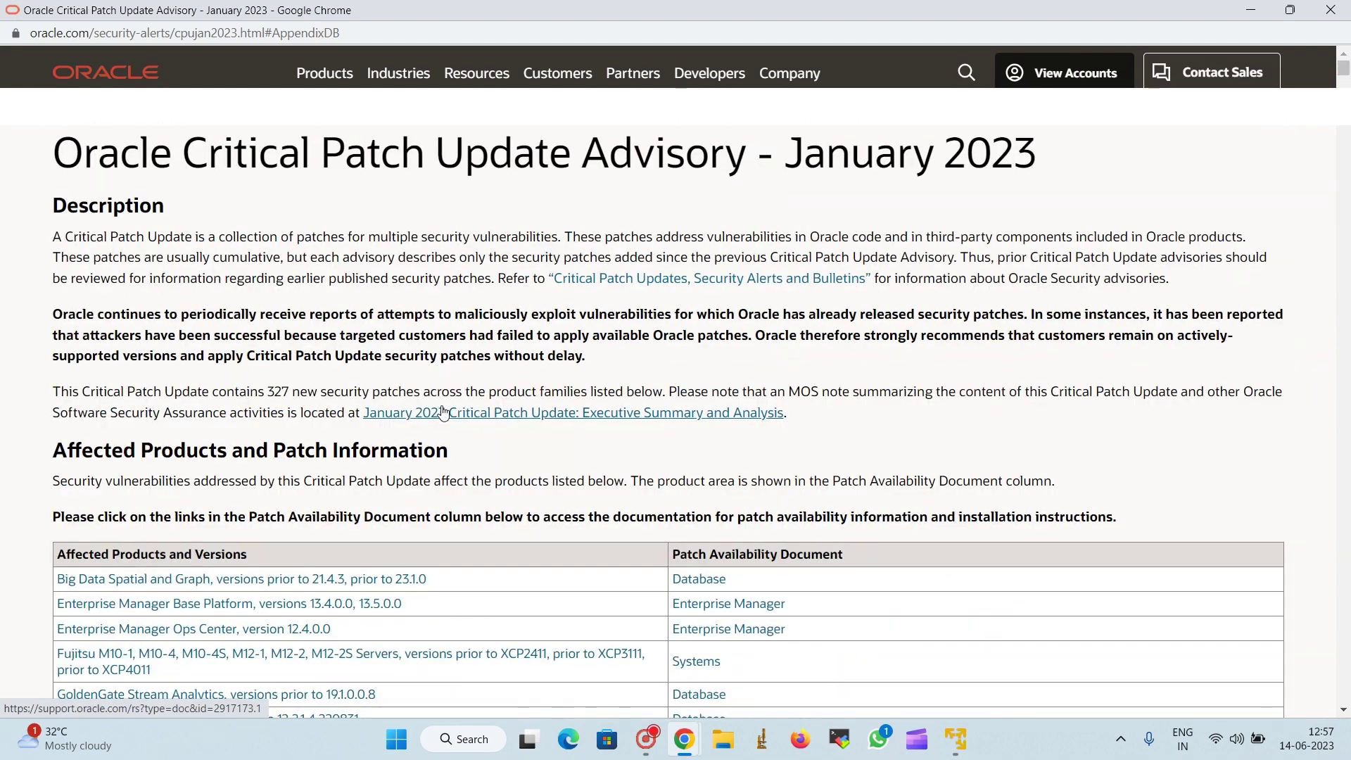
scroll(444, 411, down, 5)
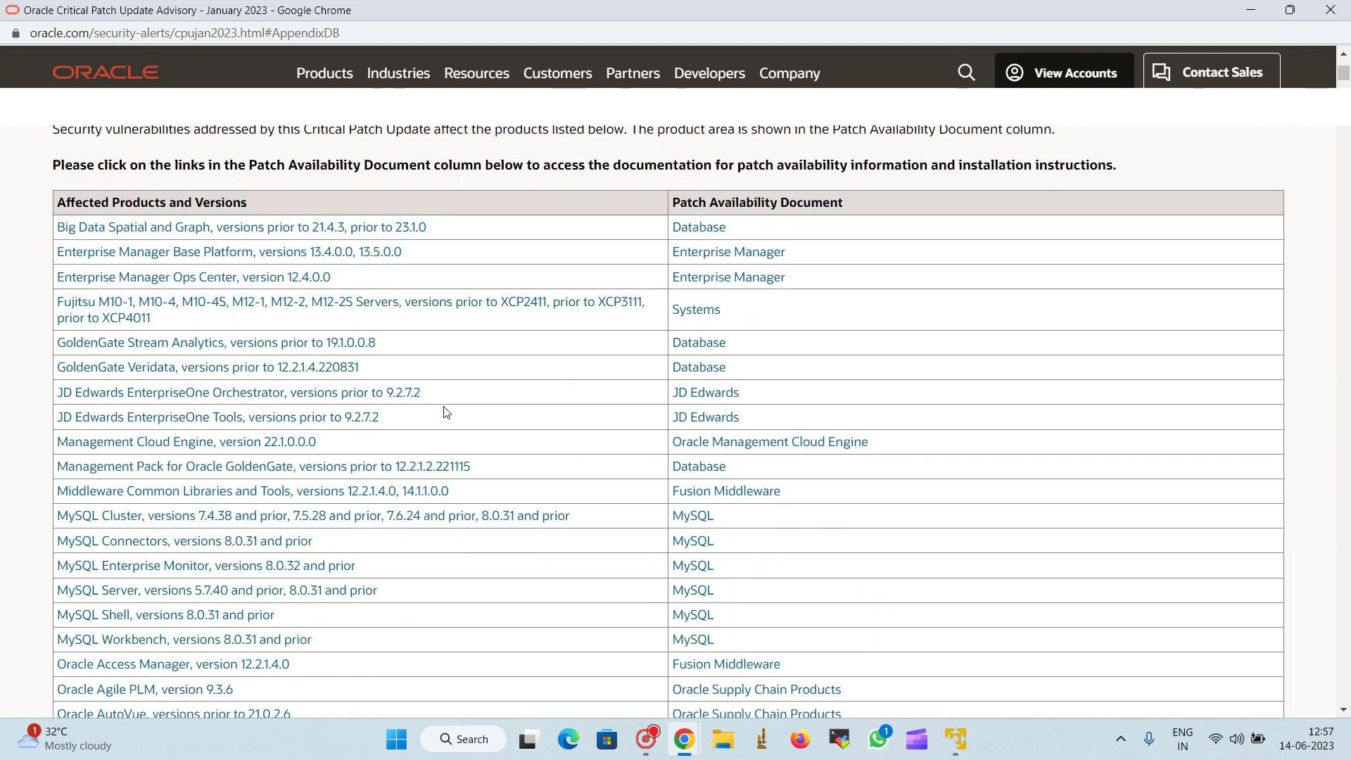
scroll(598, 359, down, 4)
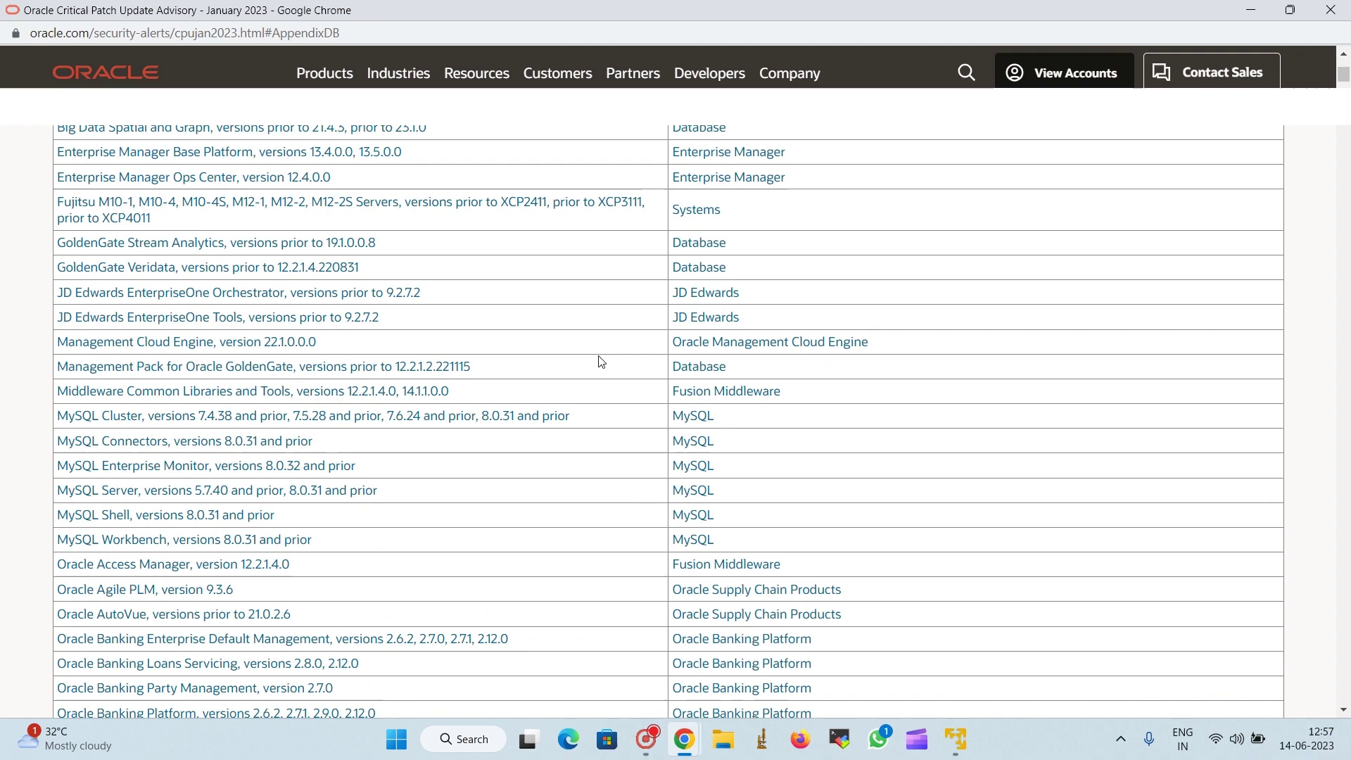
scroll(600, 361, up, 1)
scroll(600, 360, down, 3)
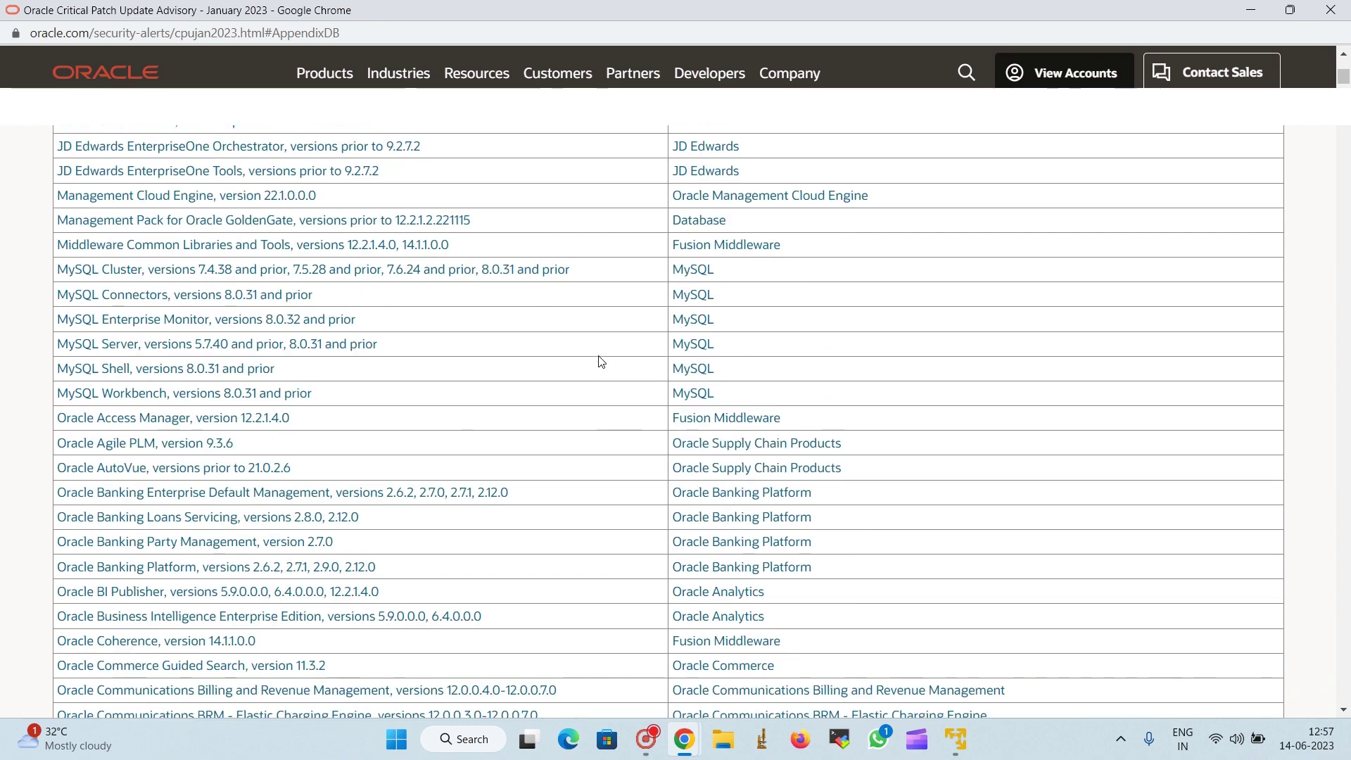
scroll(186, 598, down, 2)
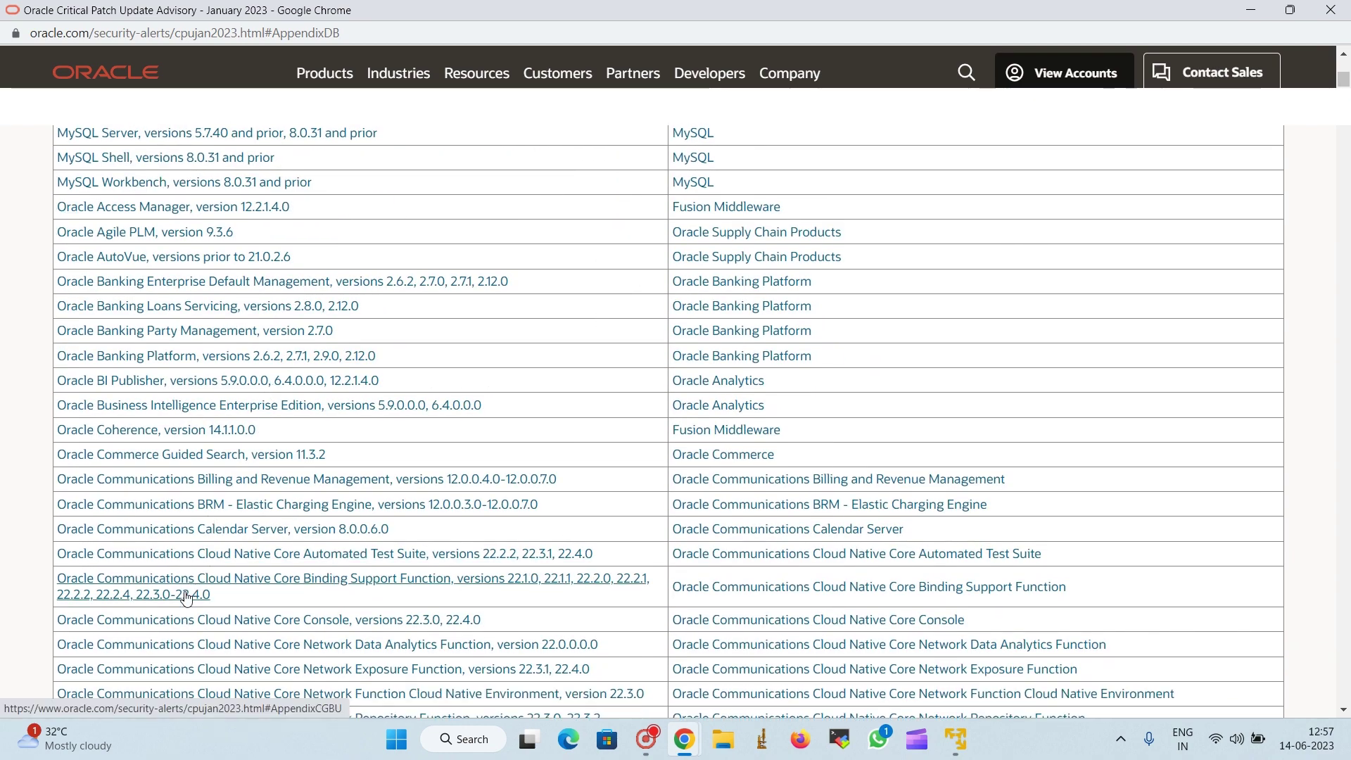
scroll(186, 598, down, 5)
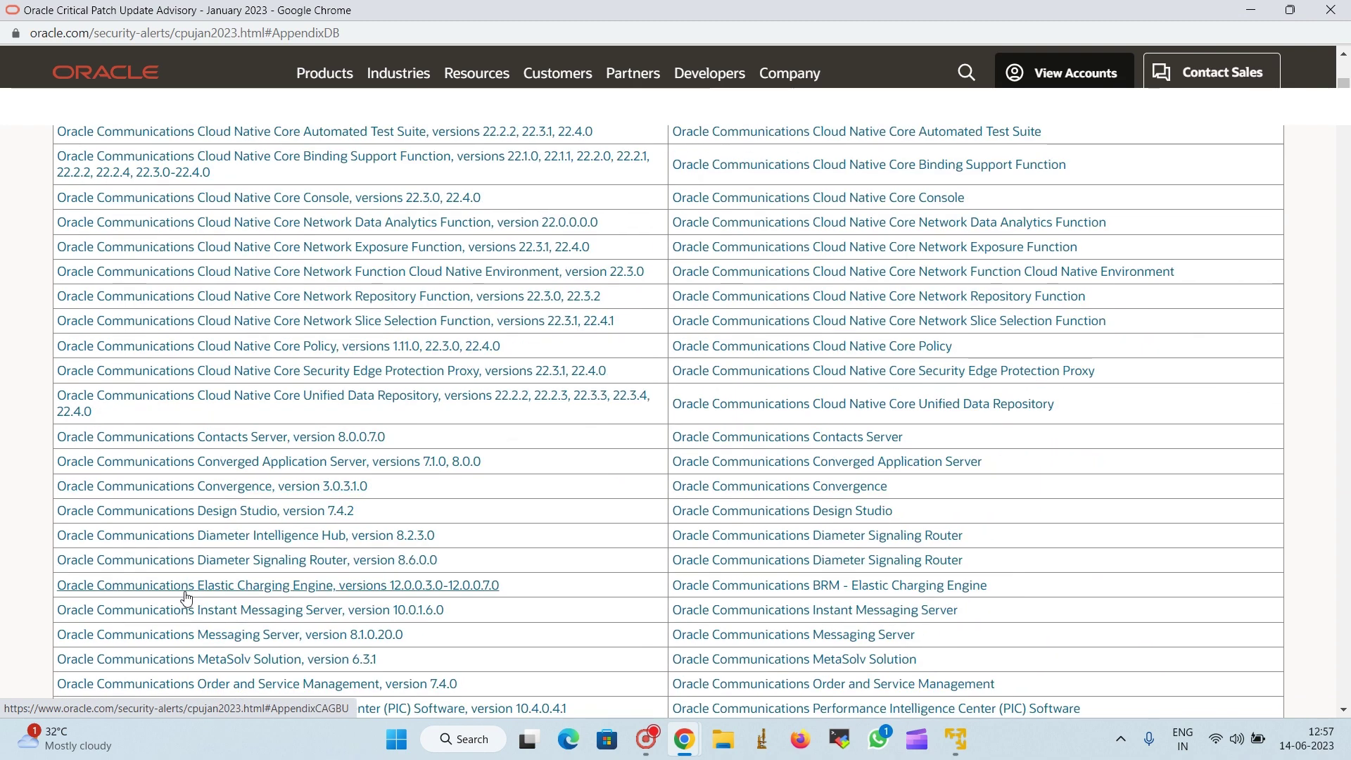
scroll(187, 598, down, 4)
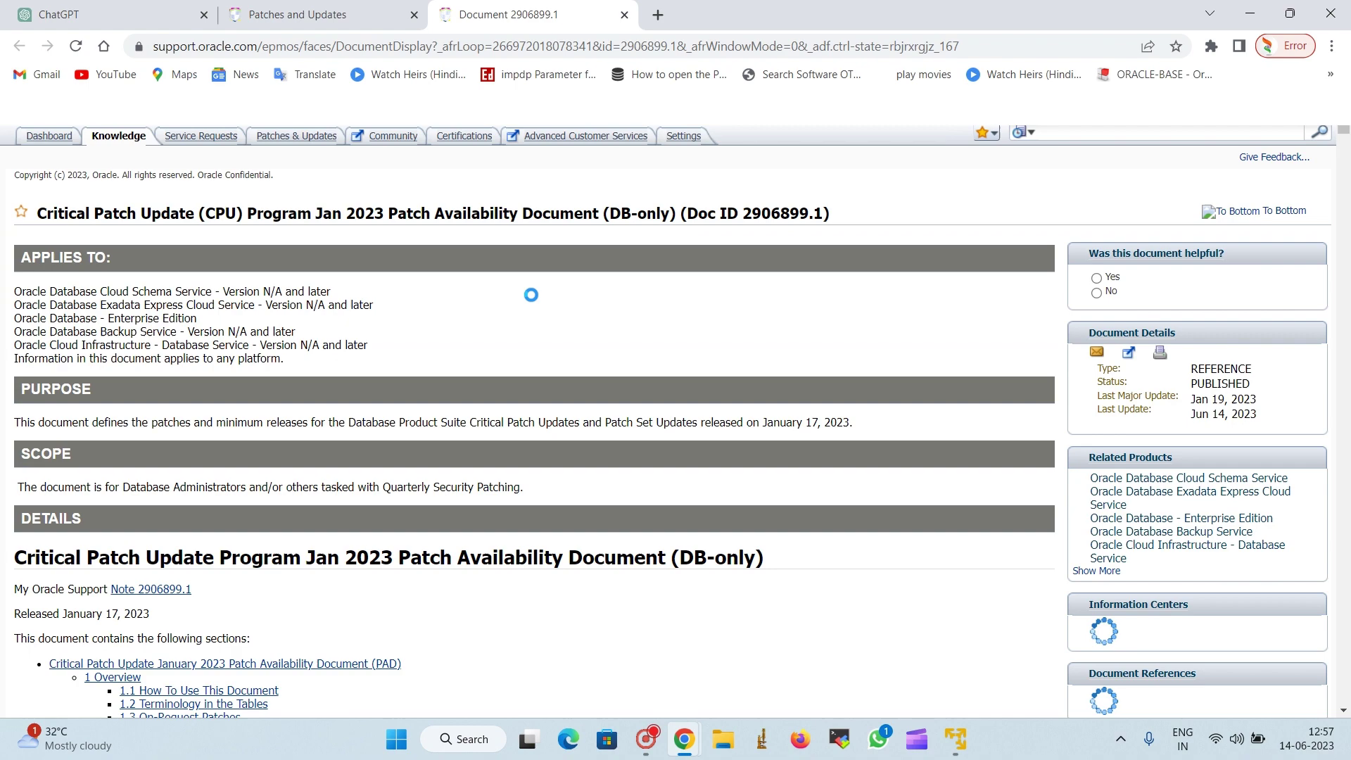
- Scroll Doc ID 2906899.1 to section 2.2 Post Release Patches, showing Patch 34771828
scroll(531, 295, down, 3)
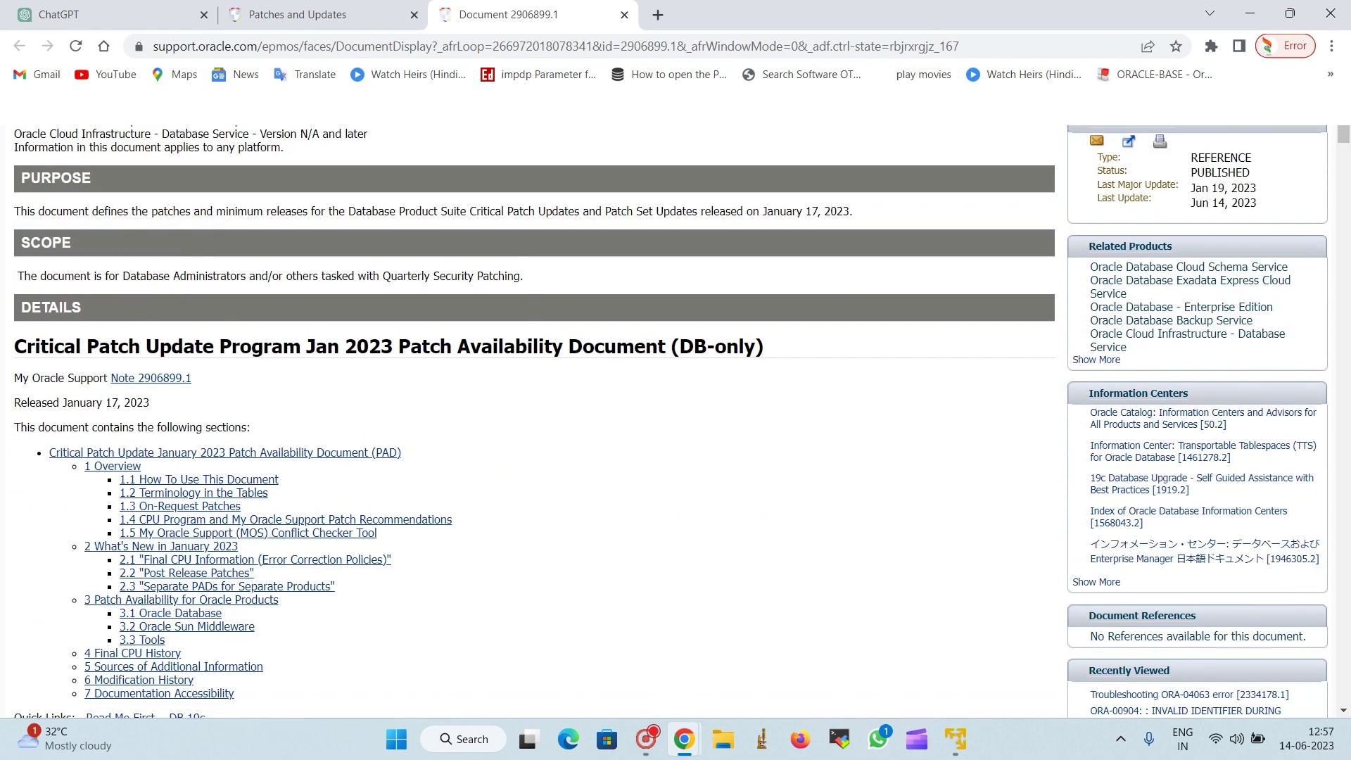
scroll(223, 399, down, 10)
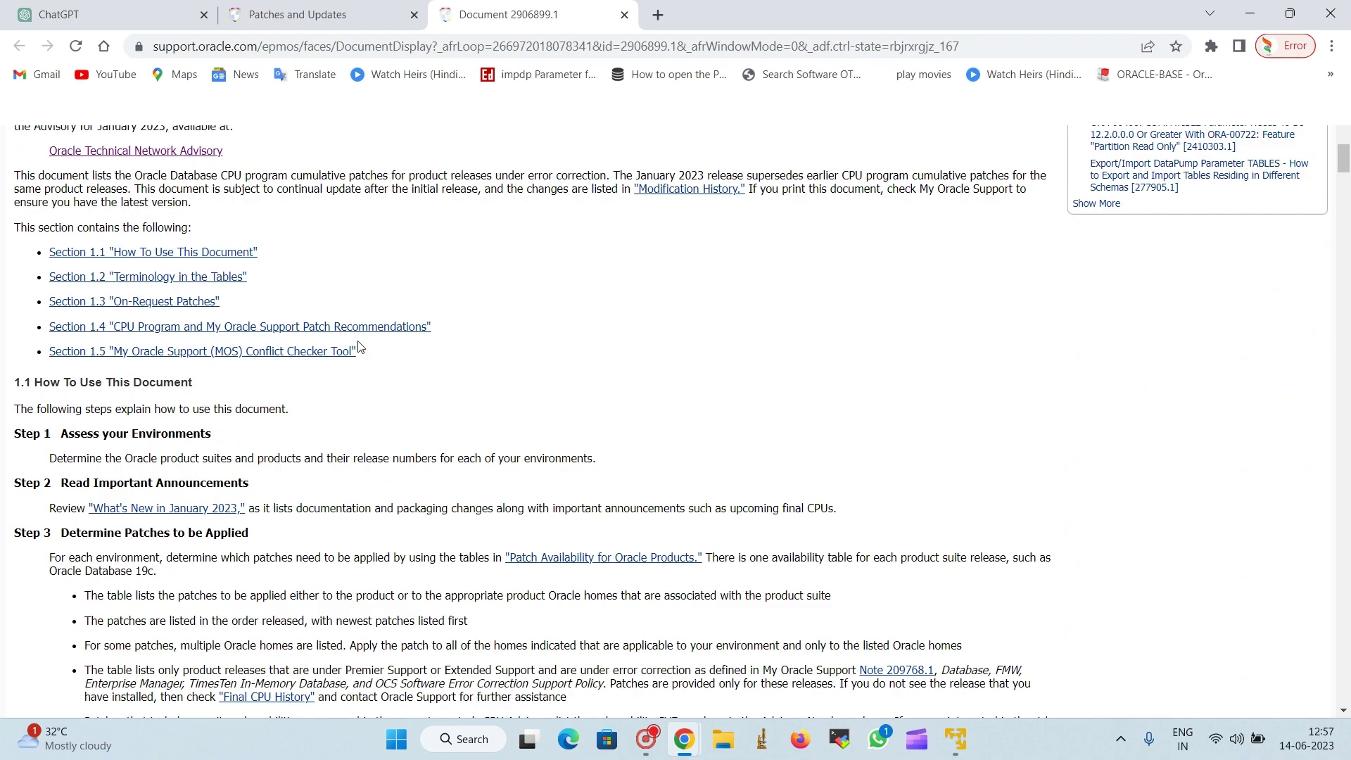
scroll(359, 346, down, 20)
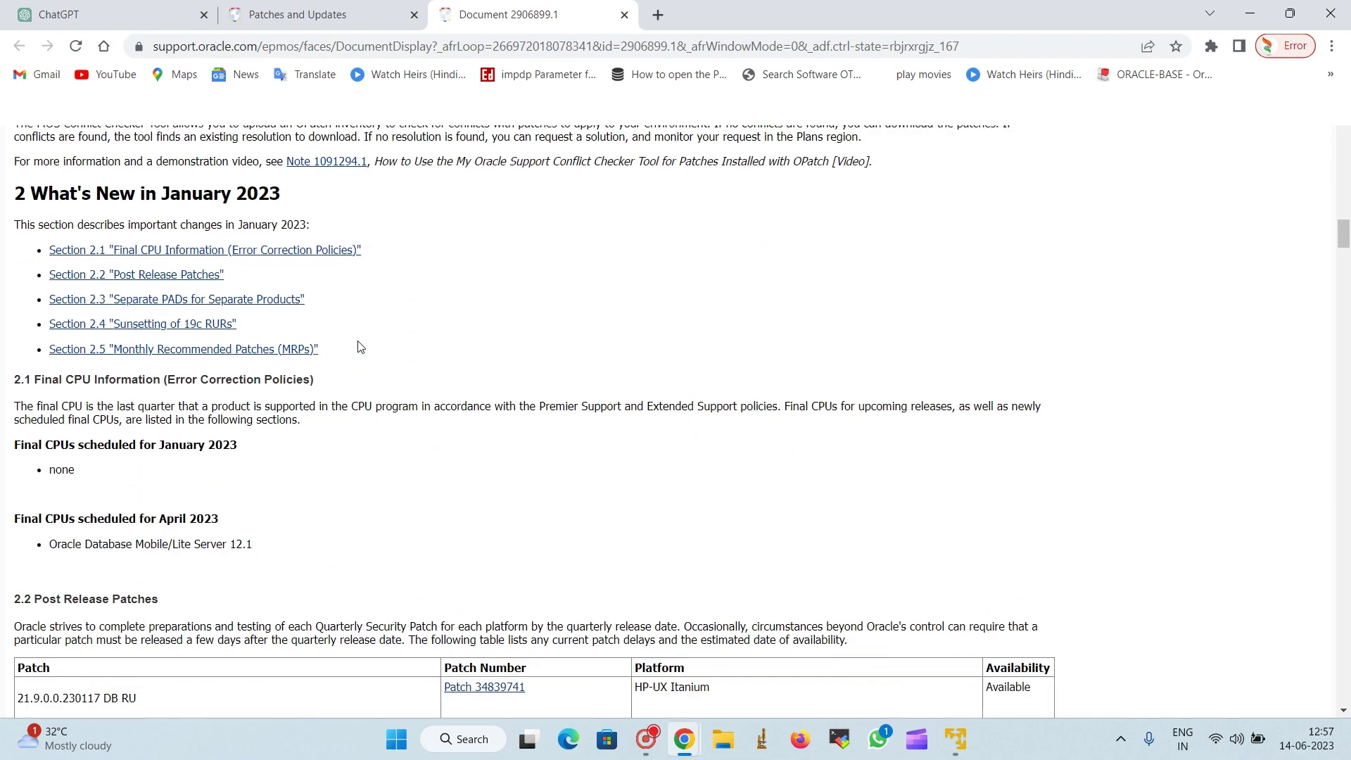
scroll(359, 346, down, 15)
scroll(359, 346, up, 20)
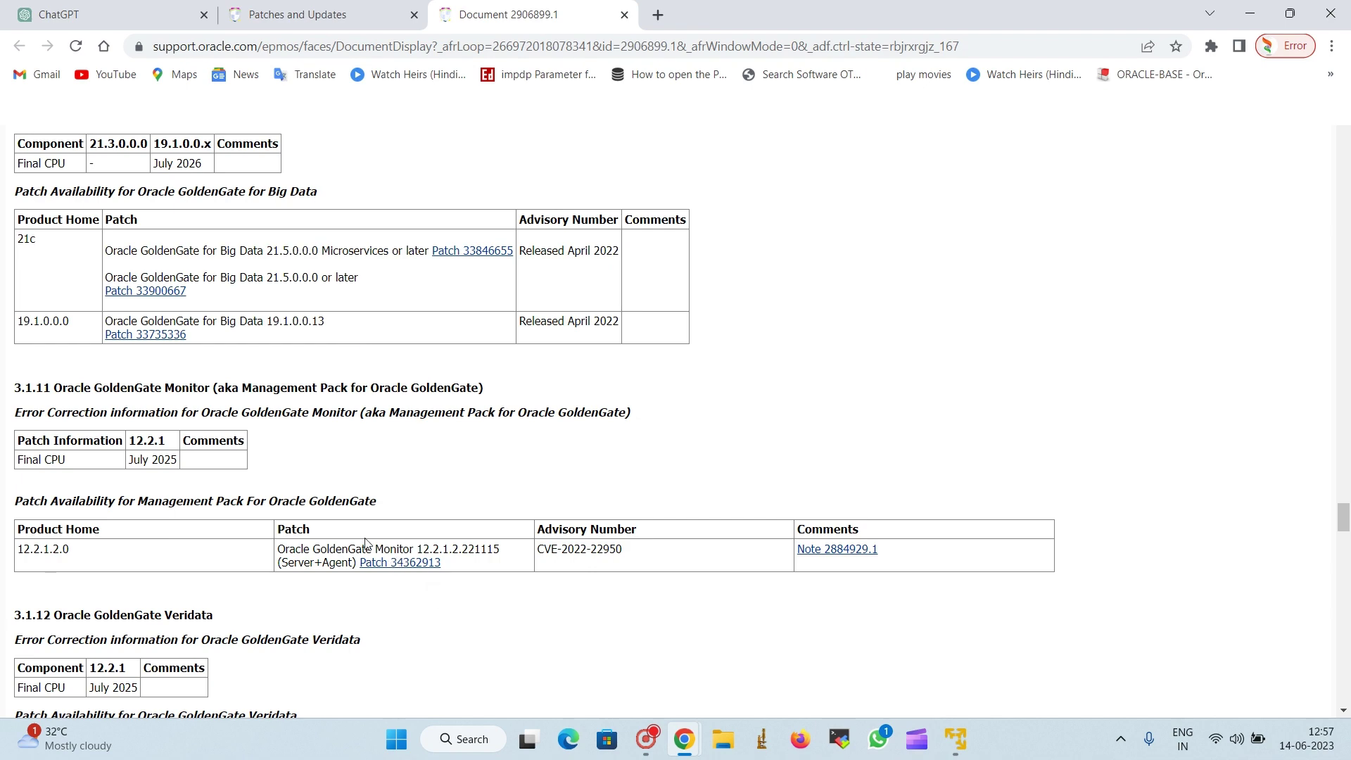
scroll(485, 454, up, 3)
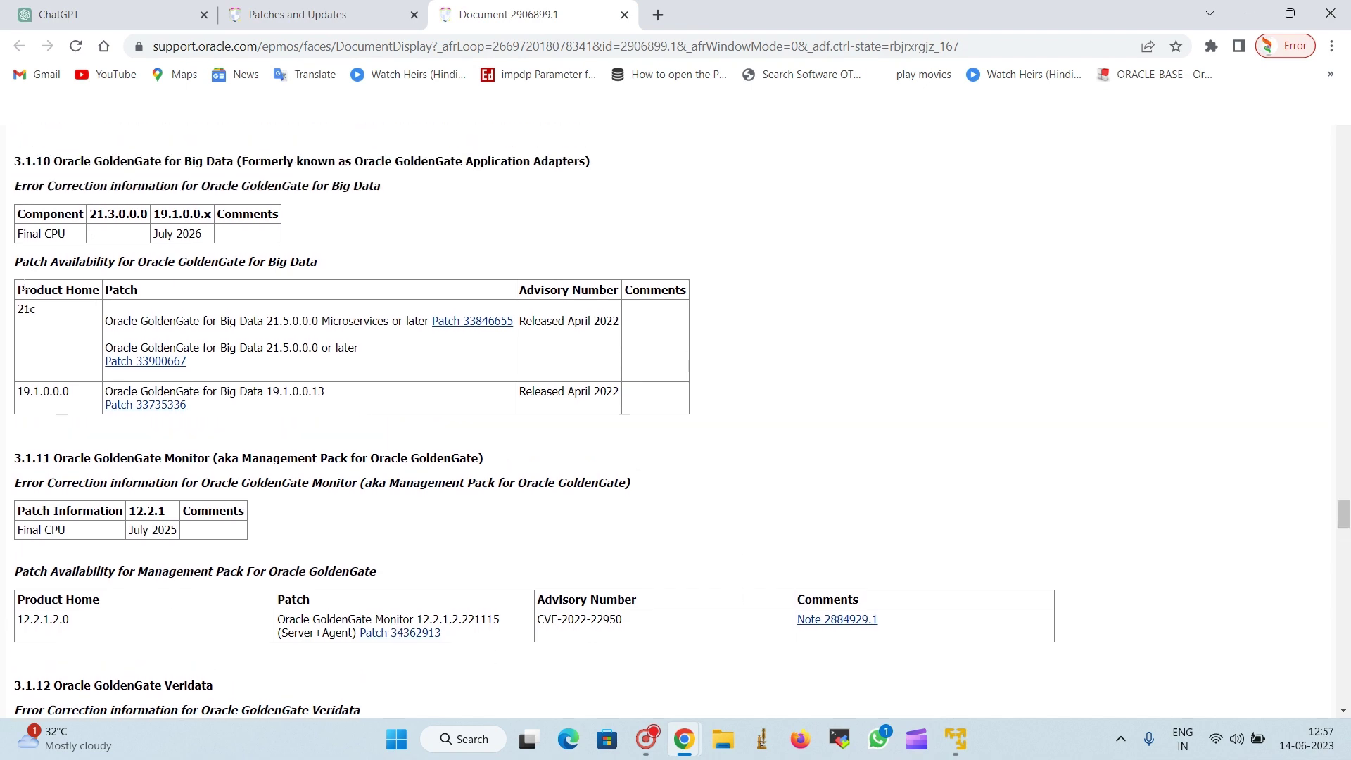
scroll(279, 448, up, 5)
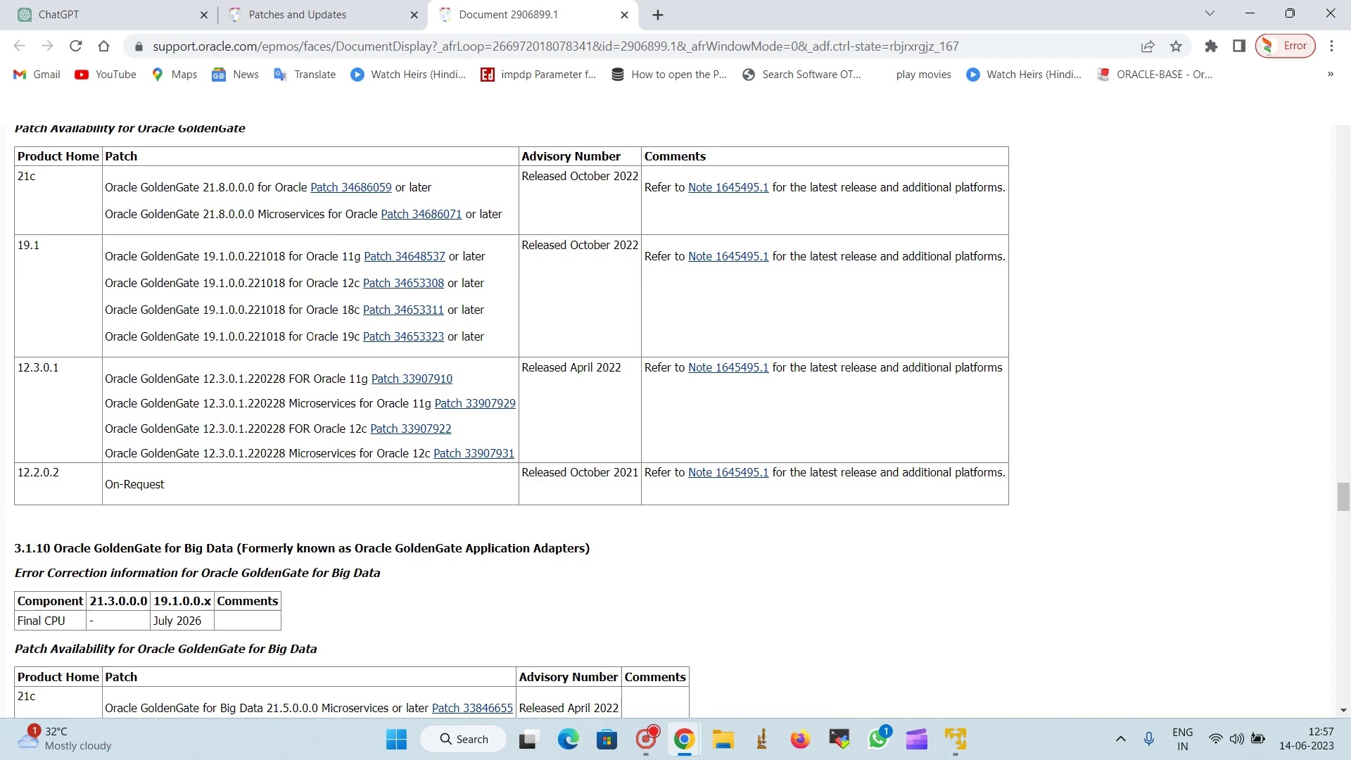
scroll(373, 204, up, 7)
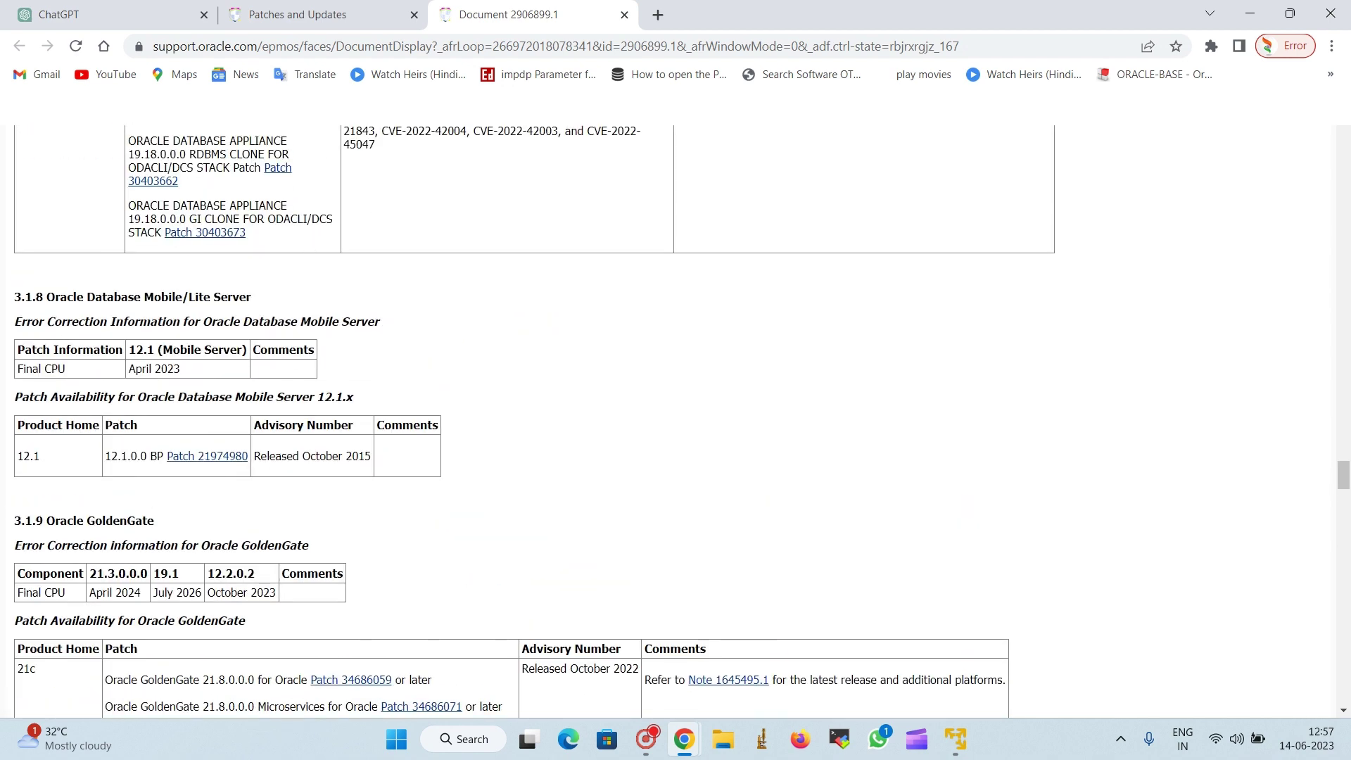
scroll(206, 472, up, 8)
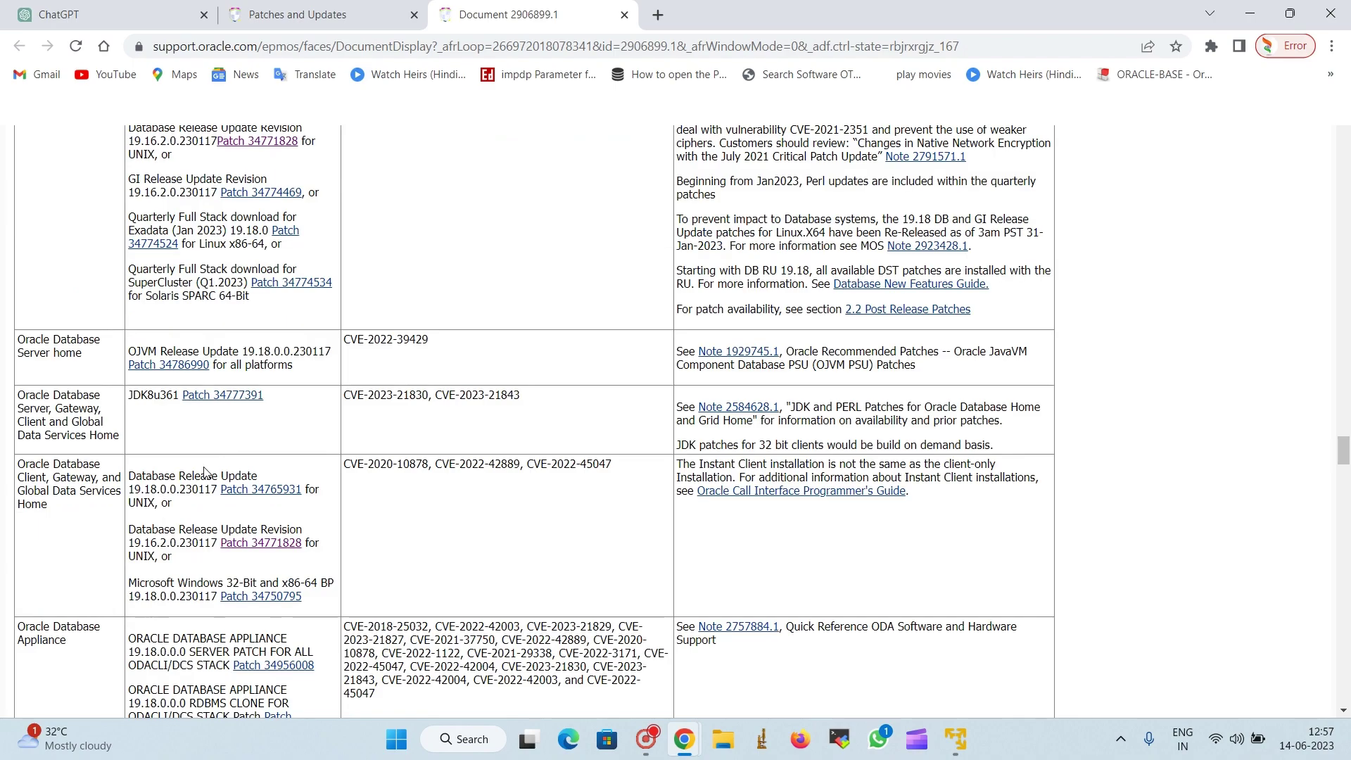
scroll(535, 422, up, 20)
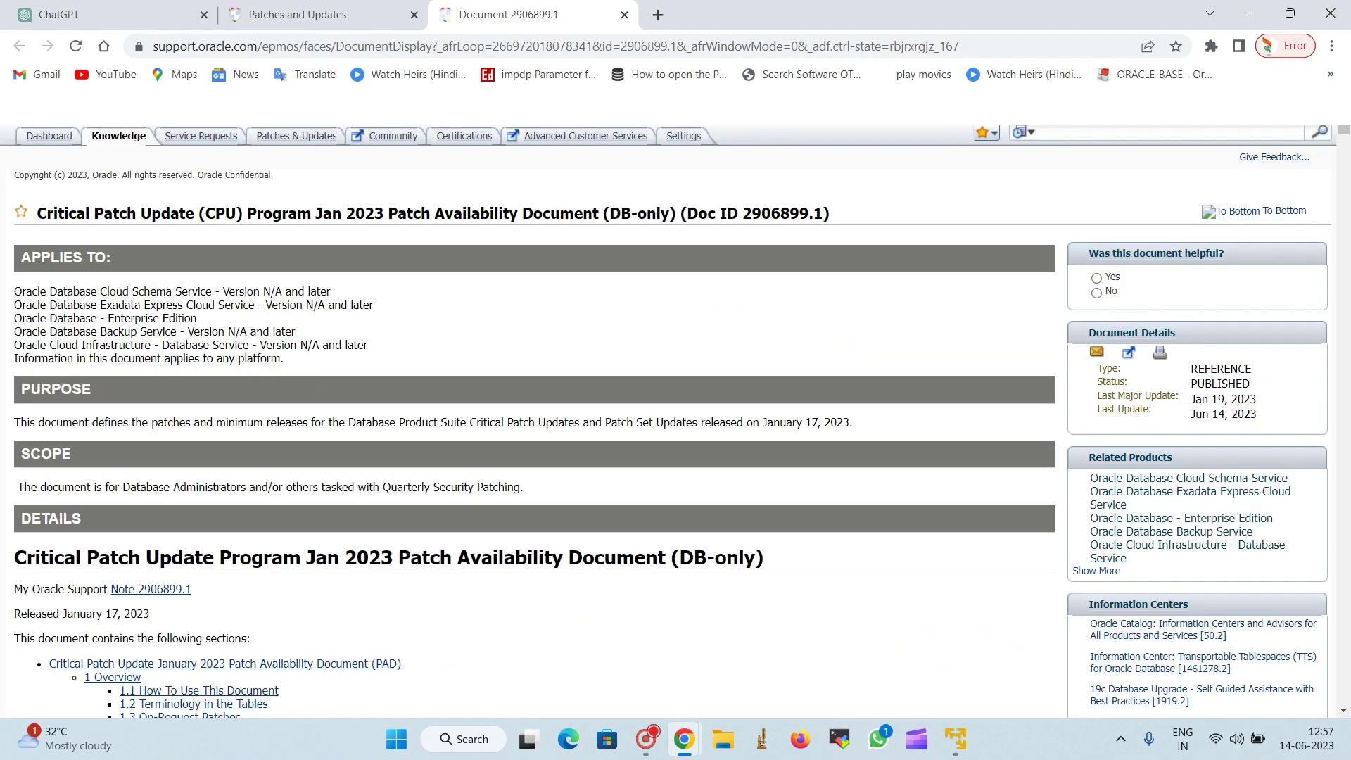
scroll(832, 612, down, 6)
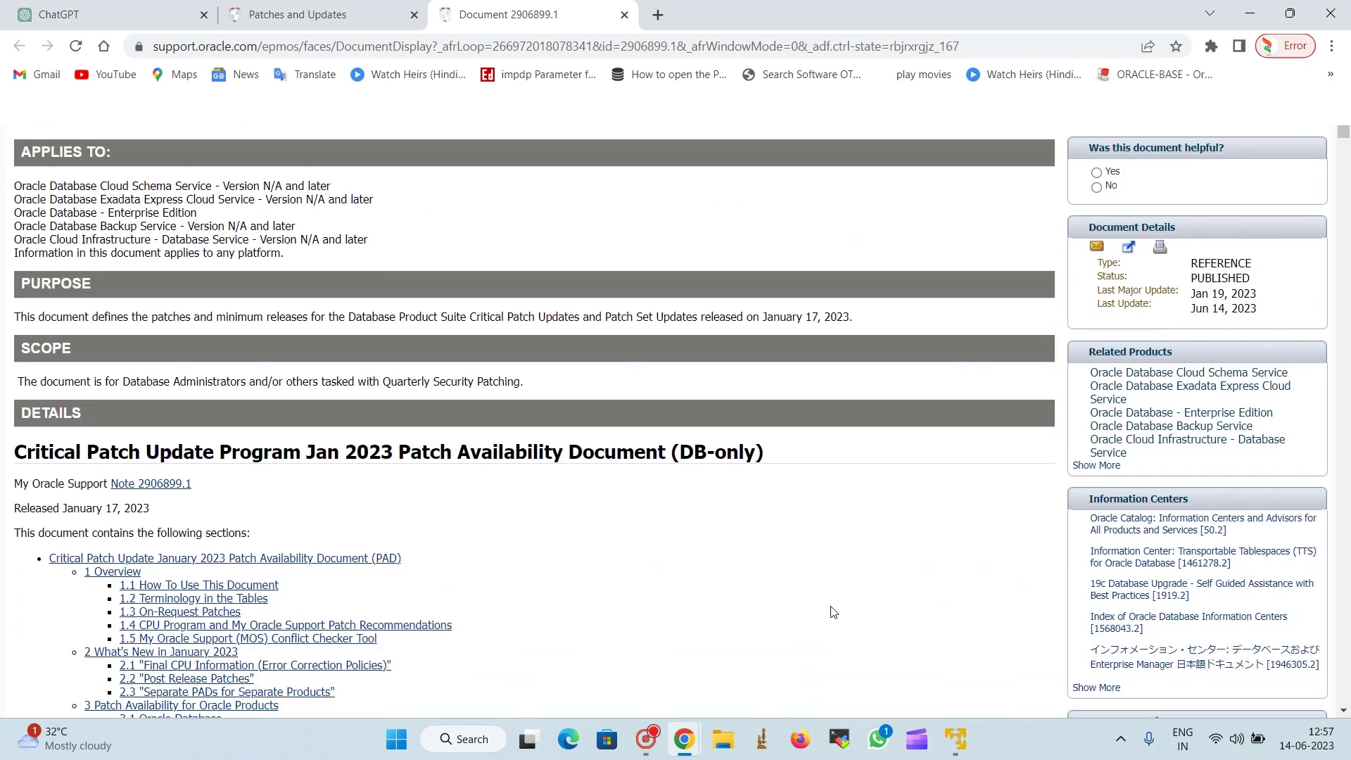
scroll(557, 322, down, 5)
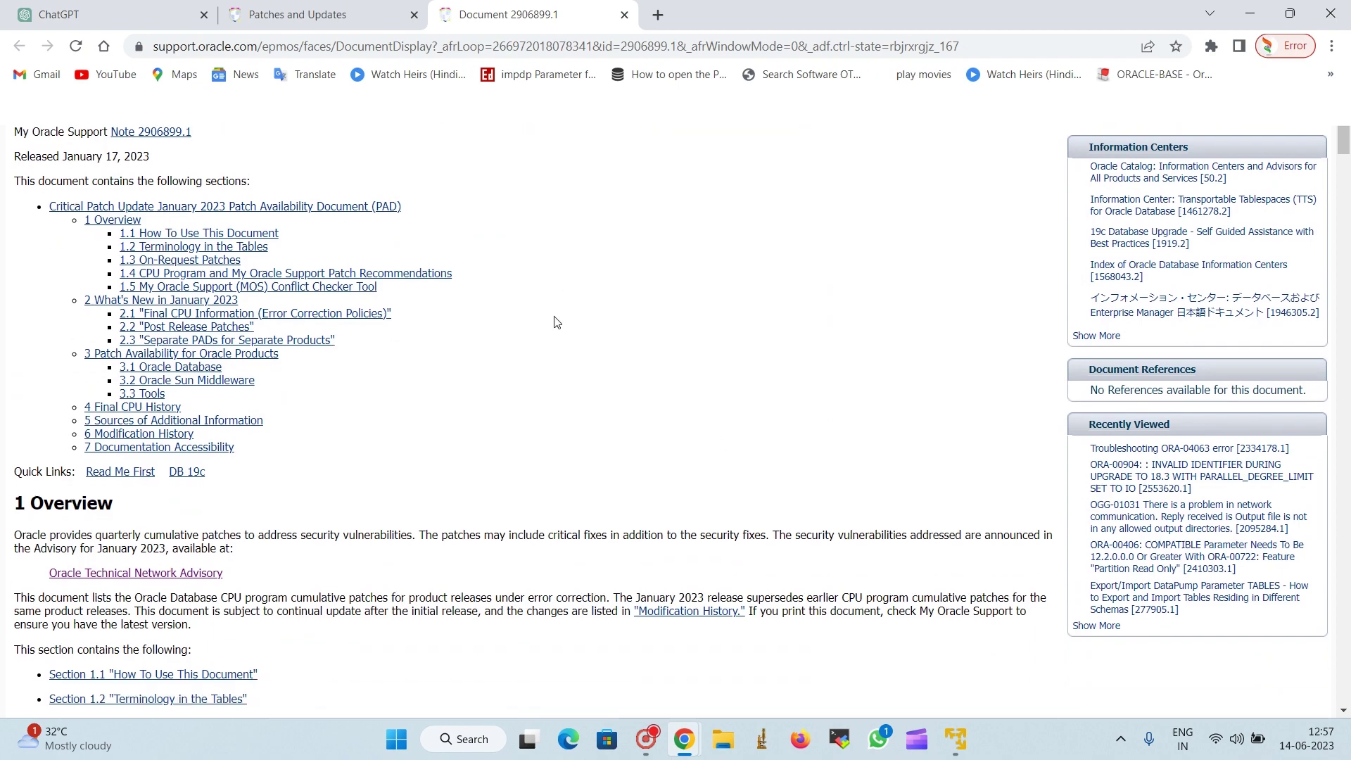
scroll(392, 453, down, 4)
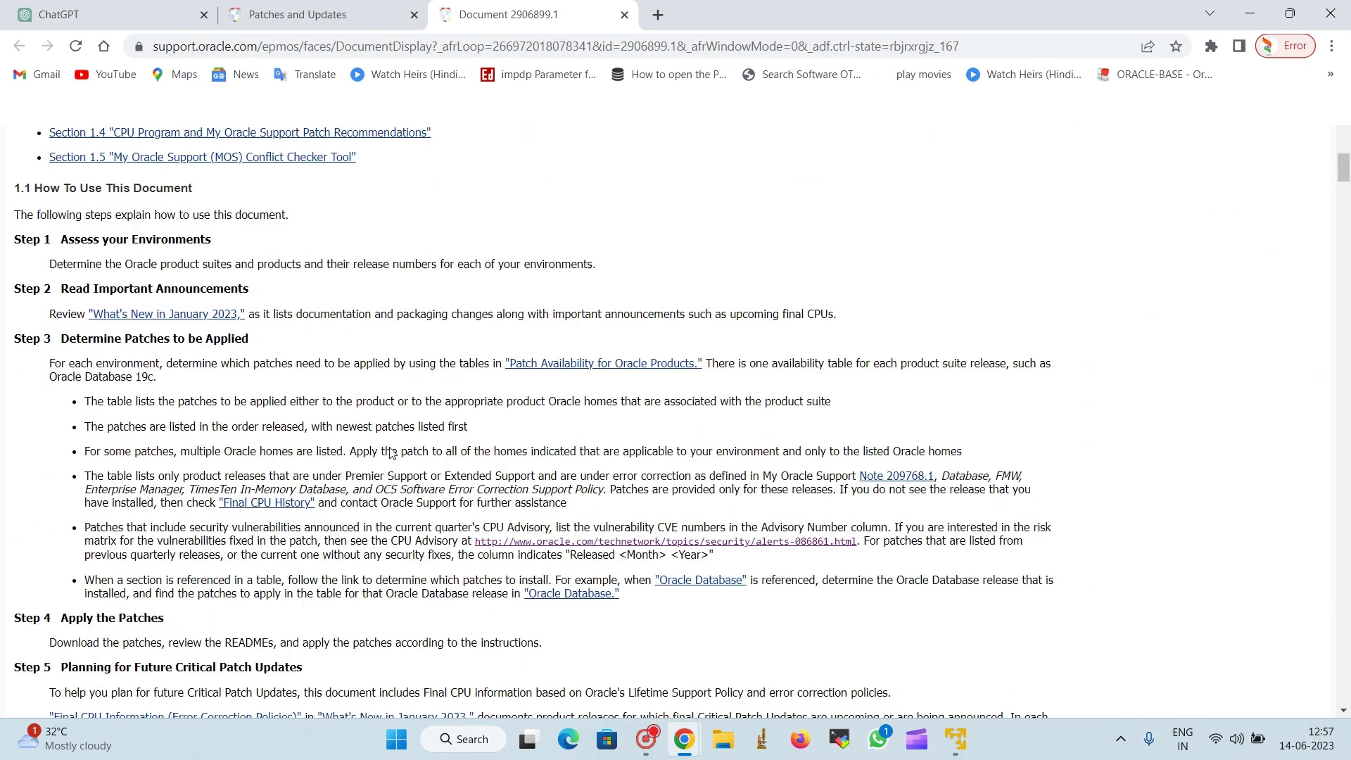
scroll(484, 390, down, 6)
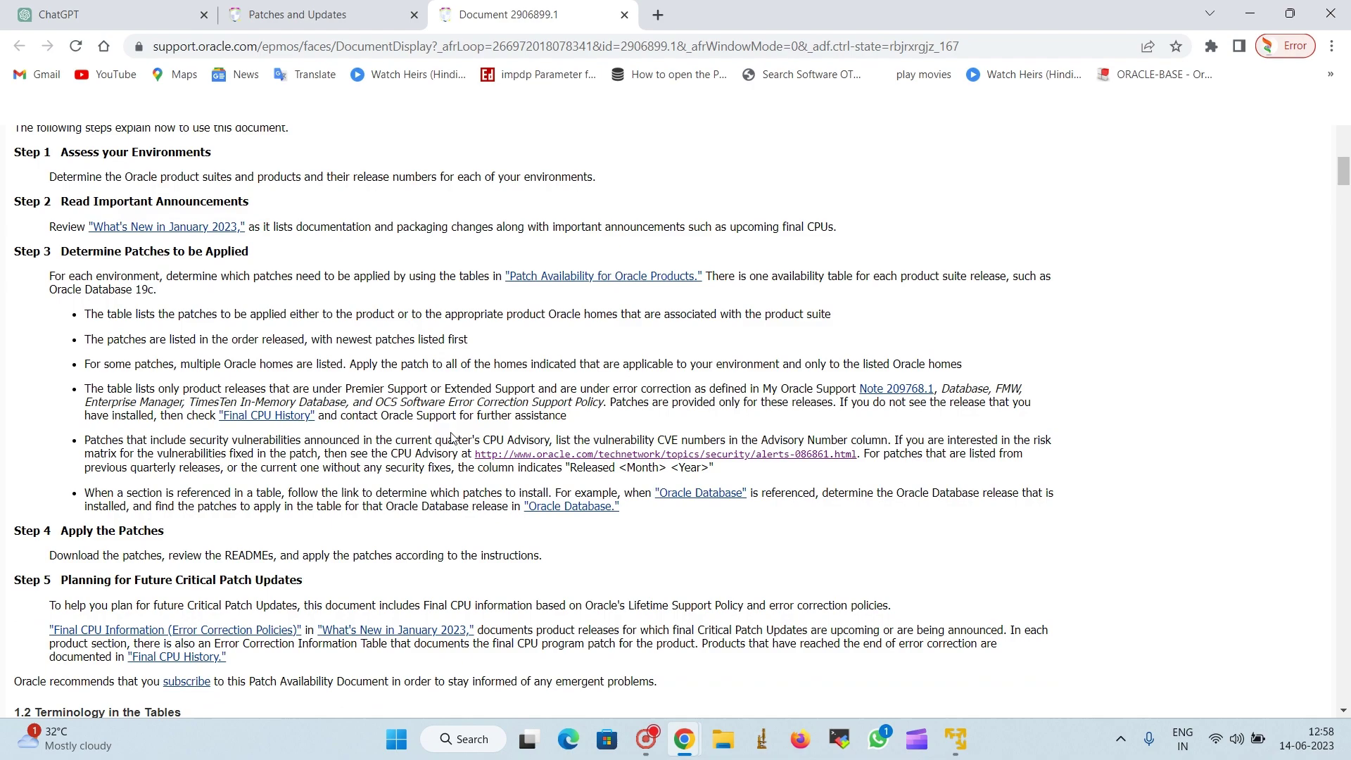
scroll(315, 401, down, 5)
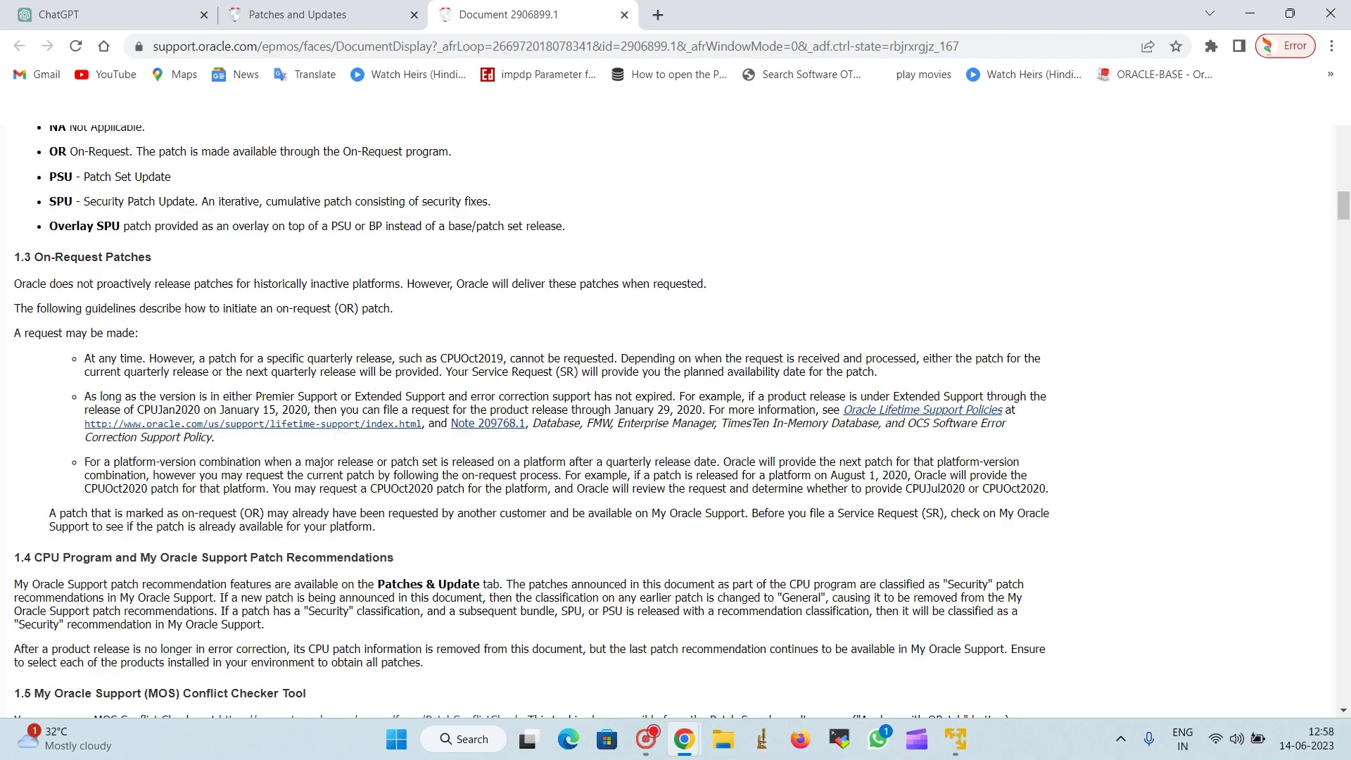
scroll(239, 346, down, 8)
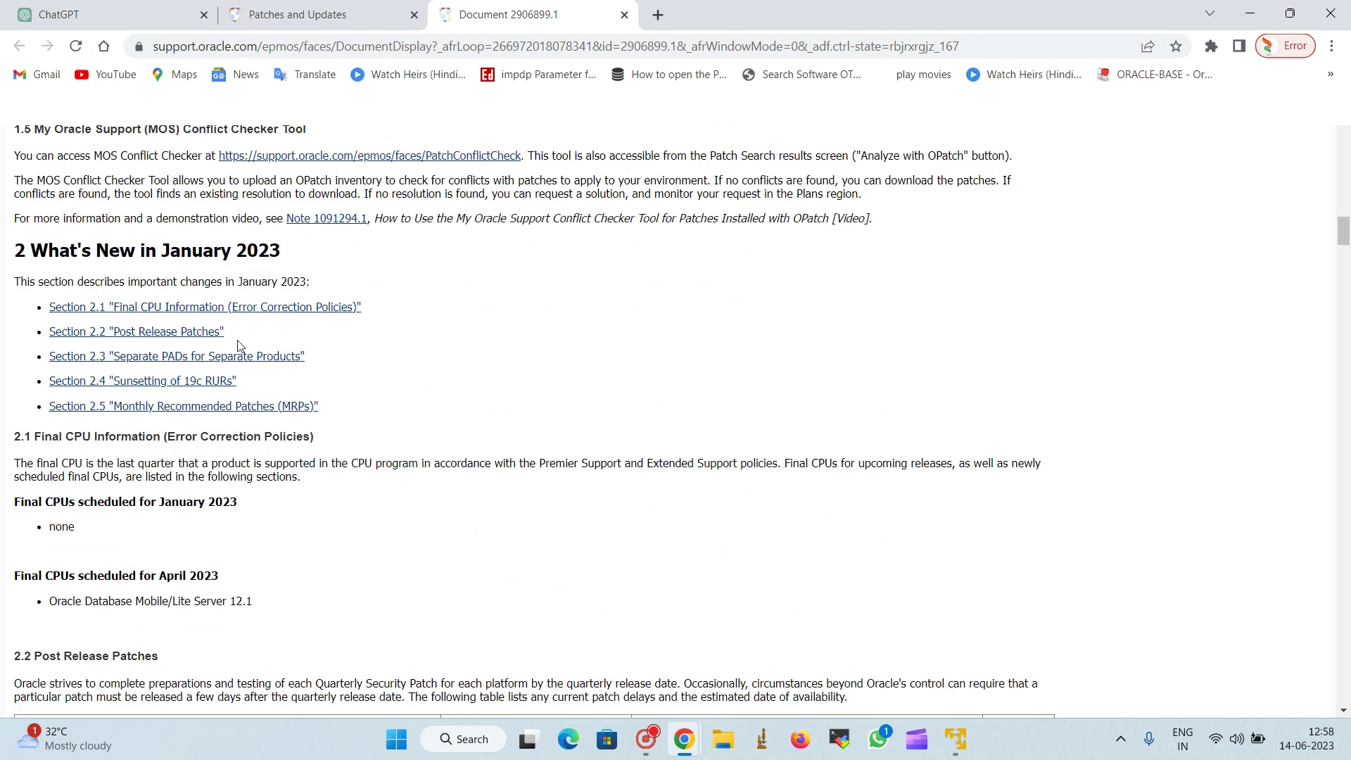
scroll(240, 346, down, 6)
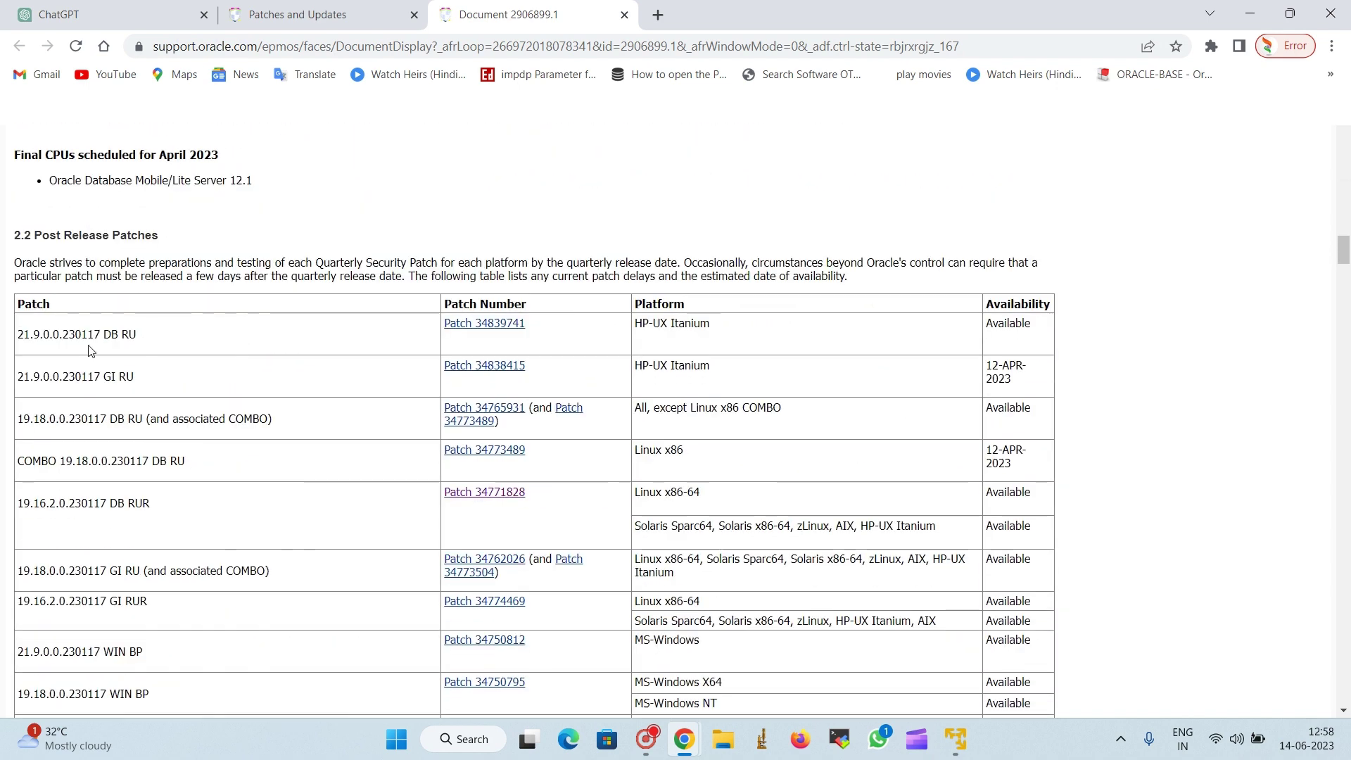
drag(19, 334, 143, 336)
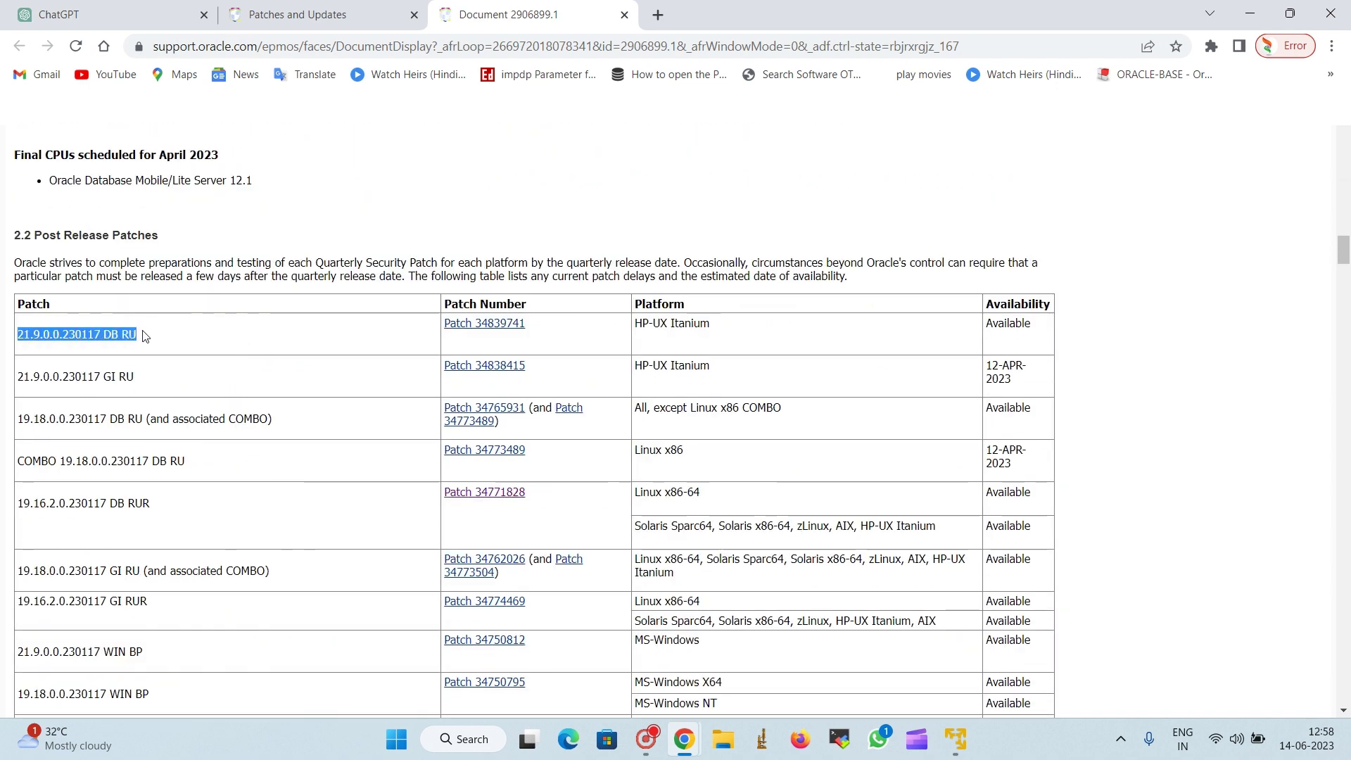
click(142, 335)
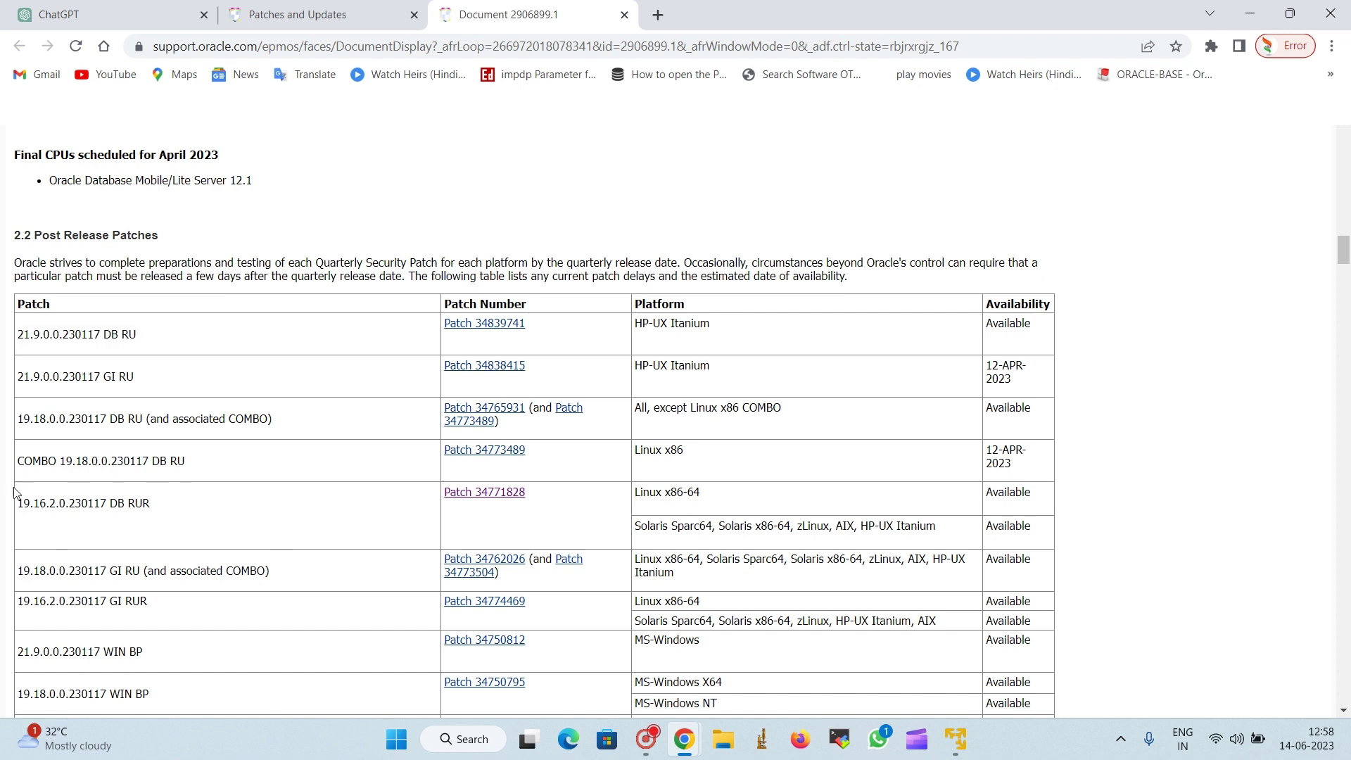
drag(46, 503, 151, 505)
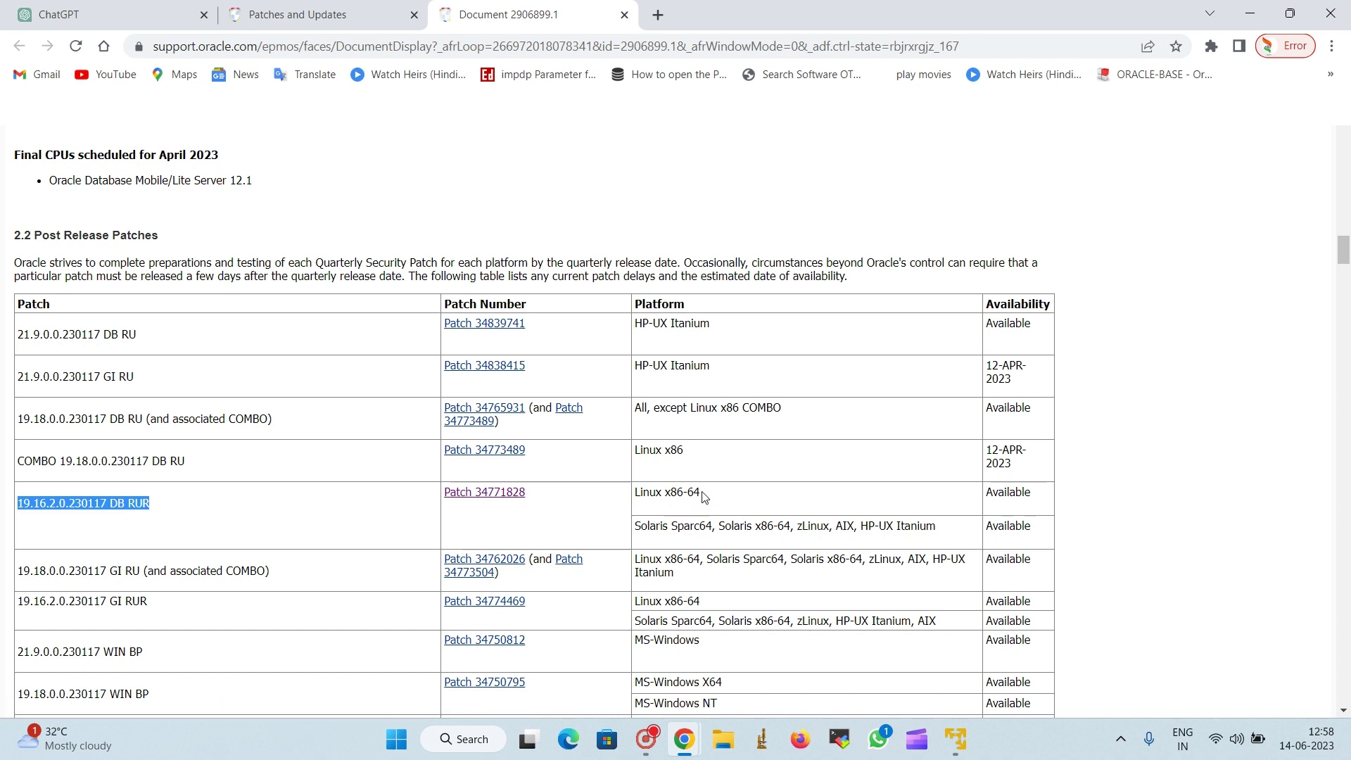
drag(703, 496, 649, 494)
click(1022, 490)
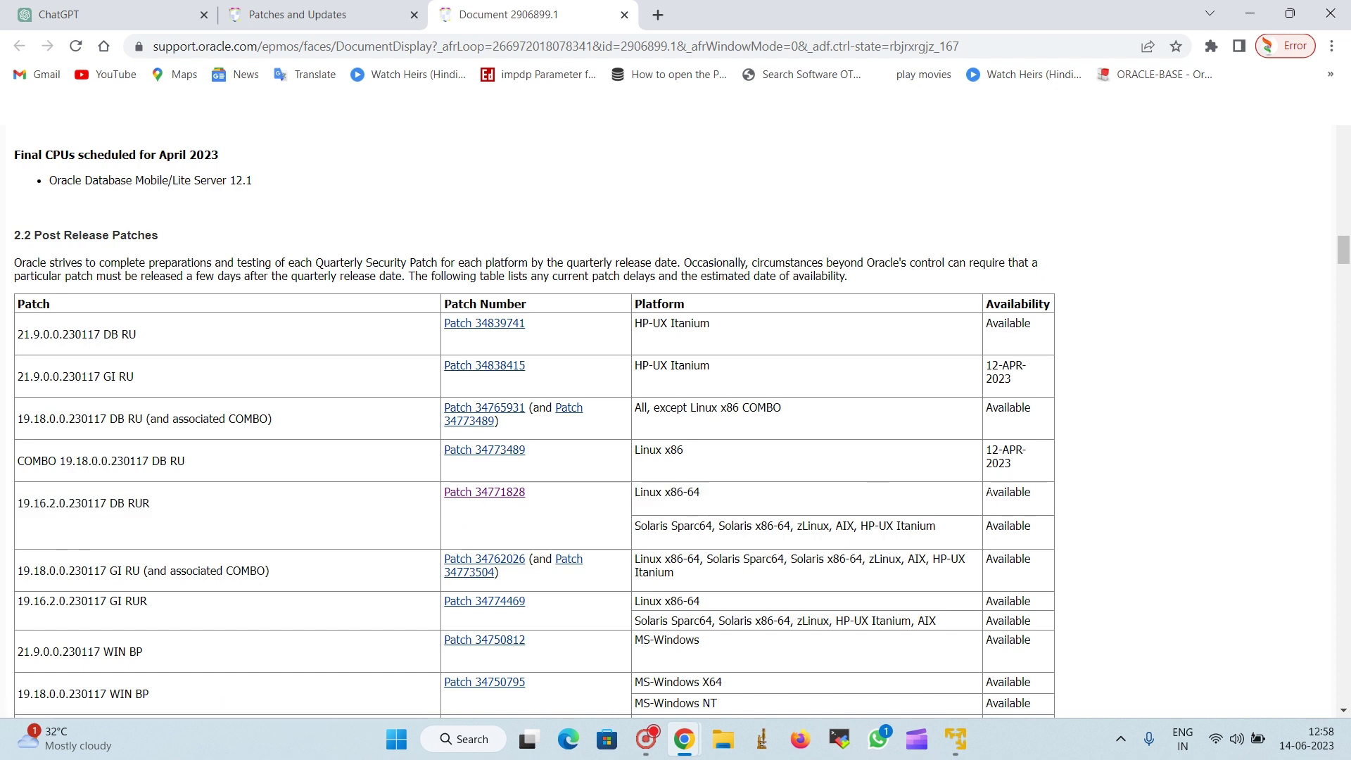
double_click(1007, 491)
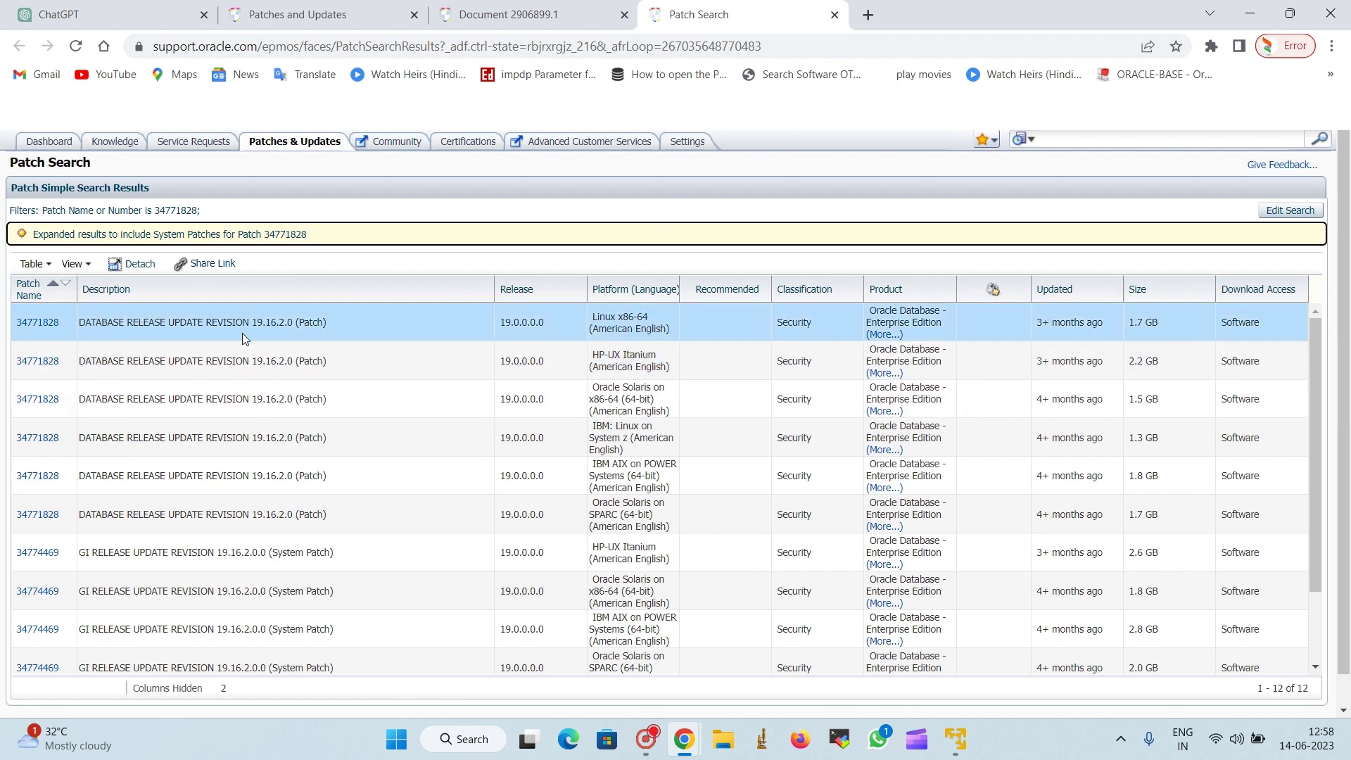
- Select the Linux x86-64 release of patch 34771828 in the Patch Search results
scroll(685, 325, down, 1)
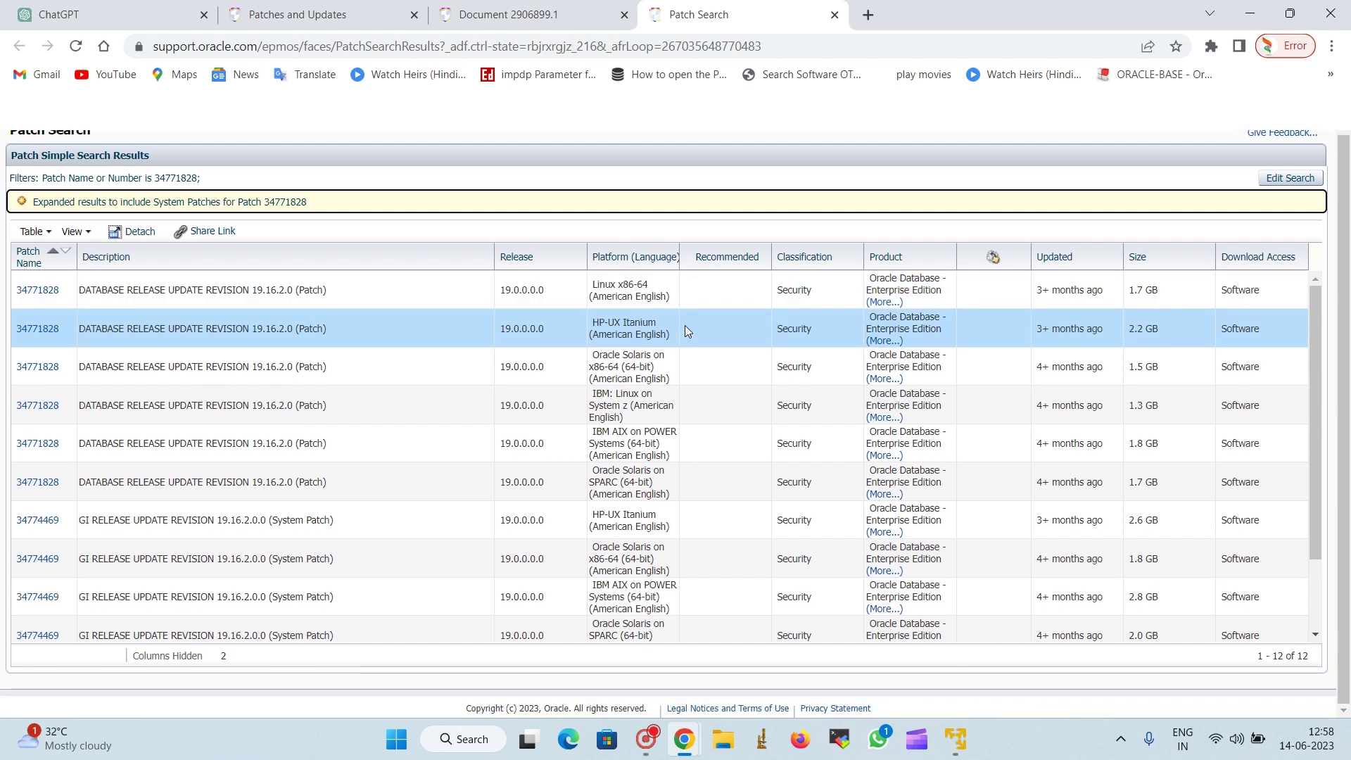
scroll(685, 325, up, 1)
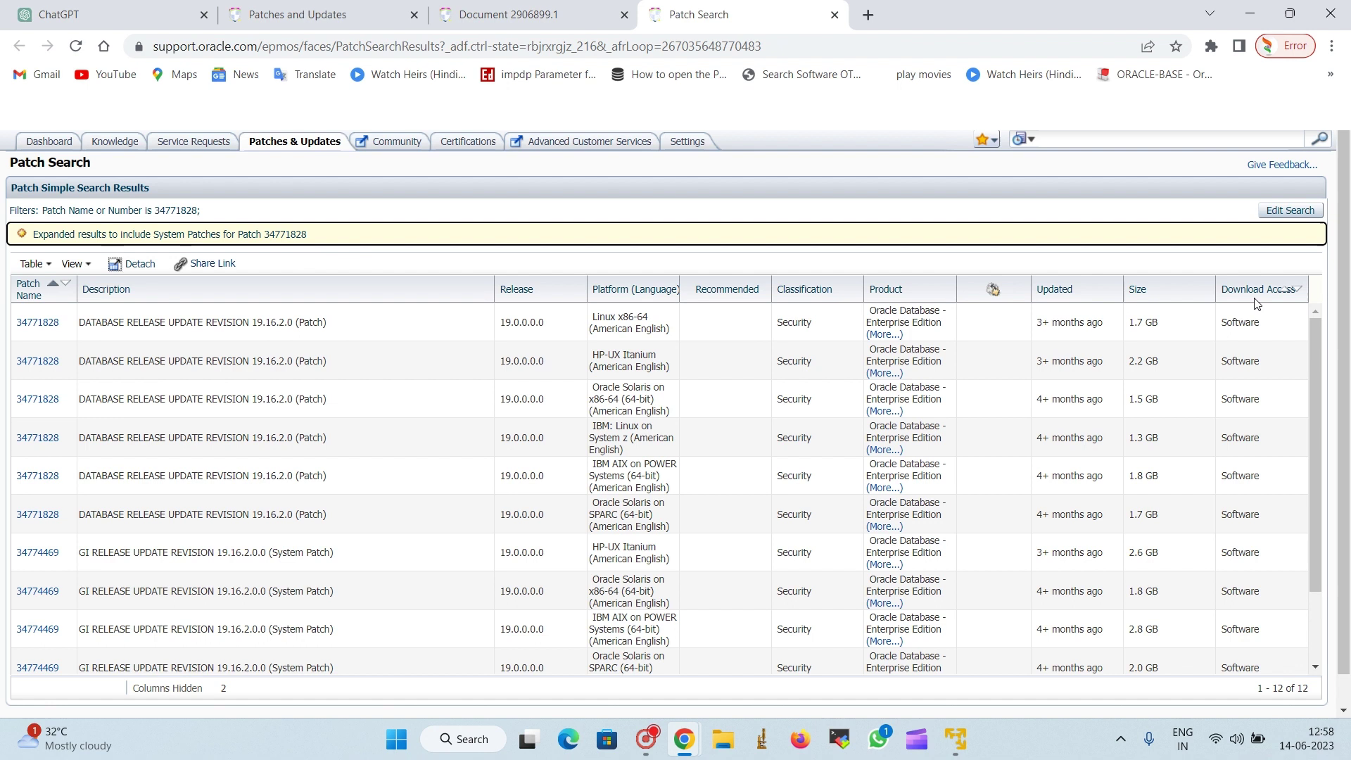
scroll(1256, 301, down, 1)
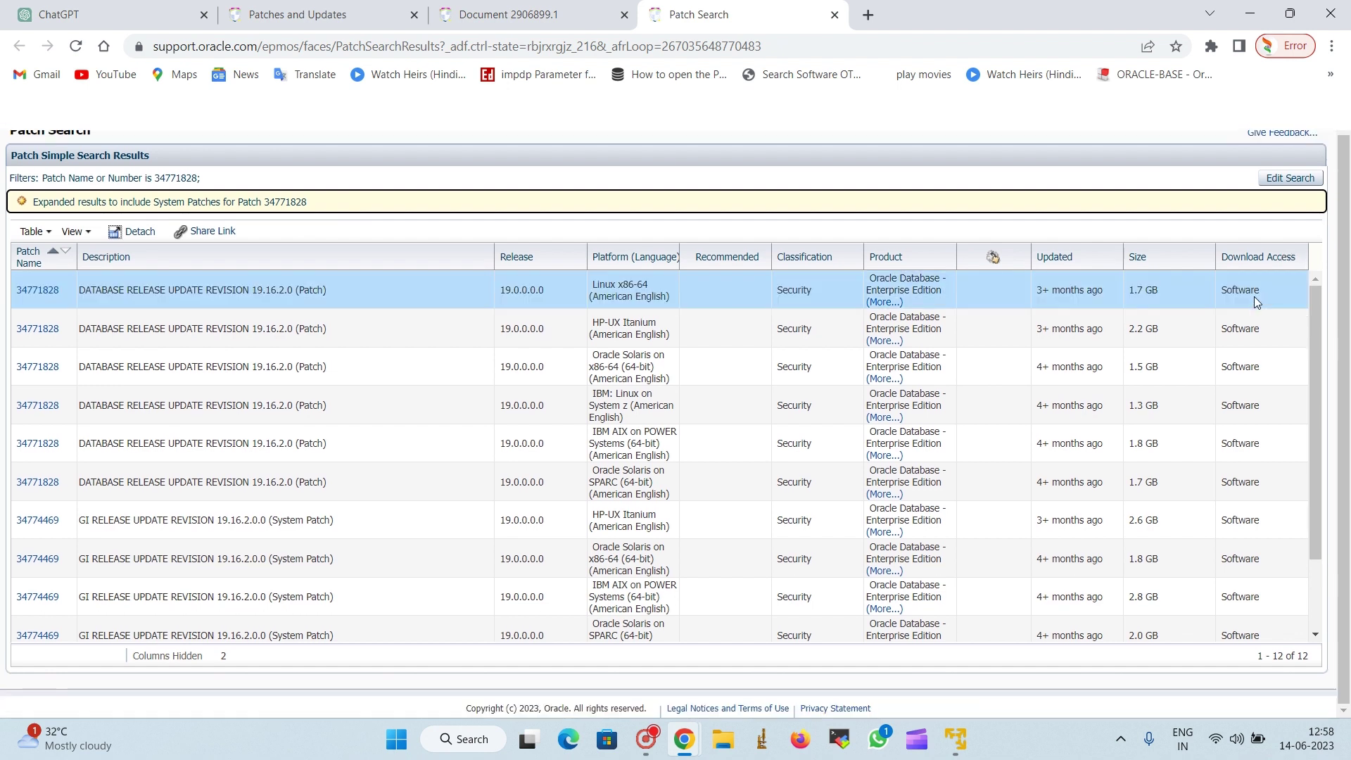
scroll(1253, 297, up, 1)
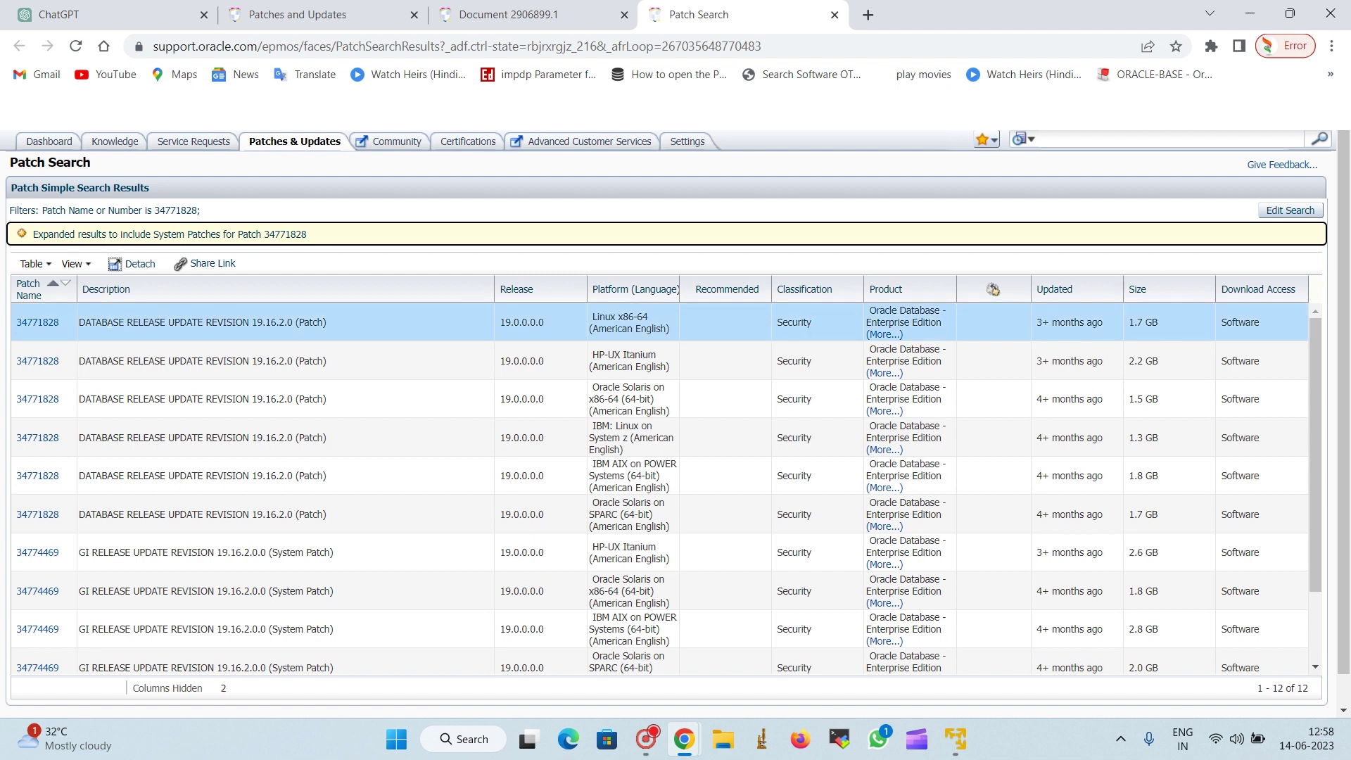
click(33, 327)
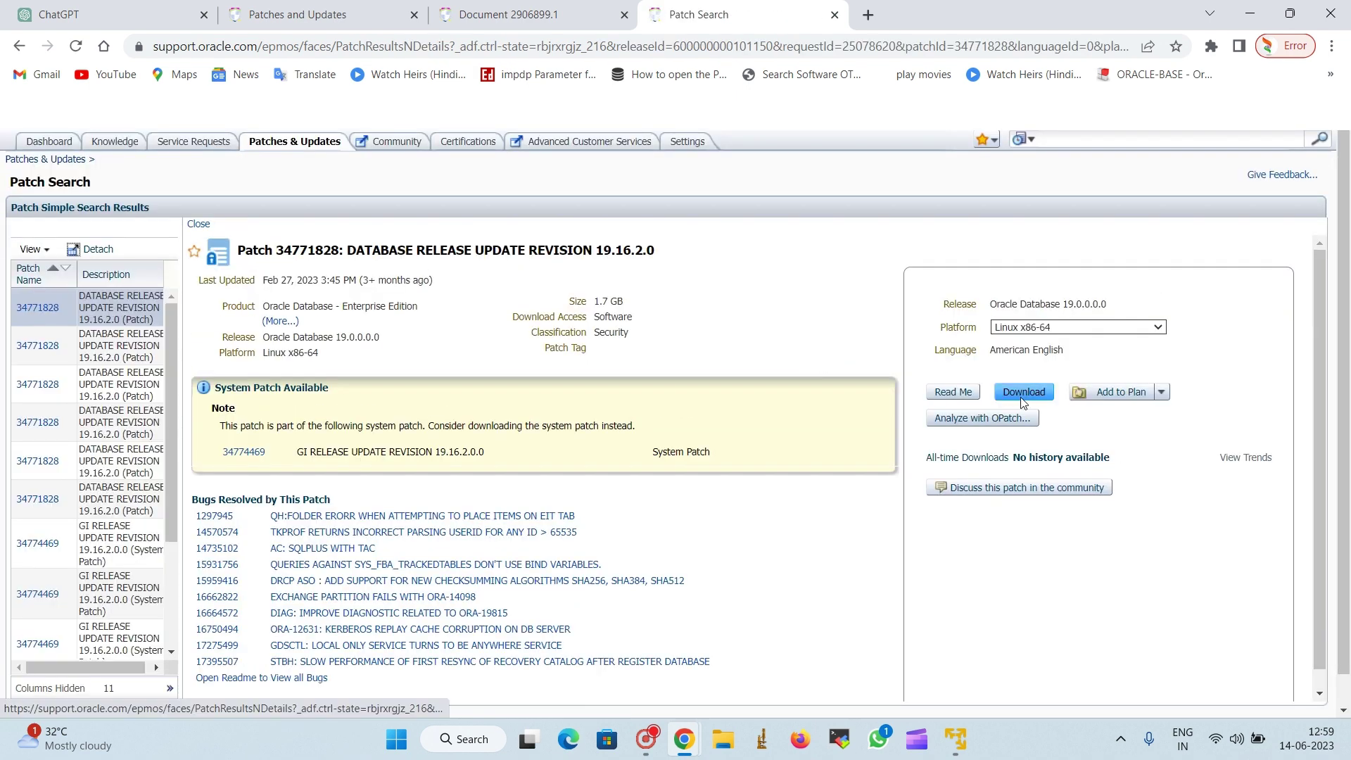
- Bring up the File Download dialog offering p34771828_190000_Linux-x86-64.zip (1.7 GB)
click(1022, 398)
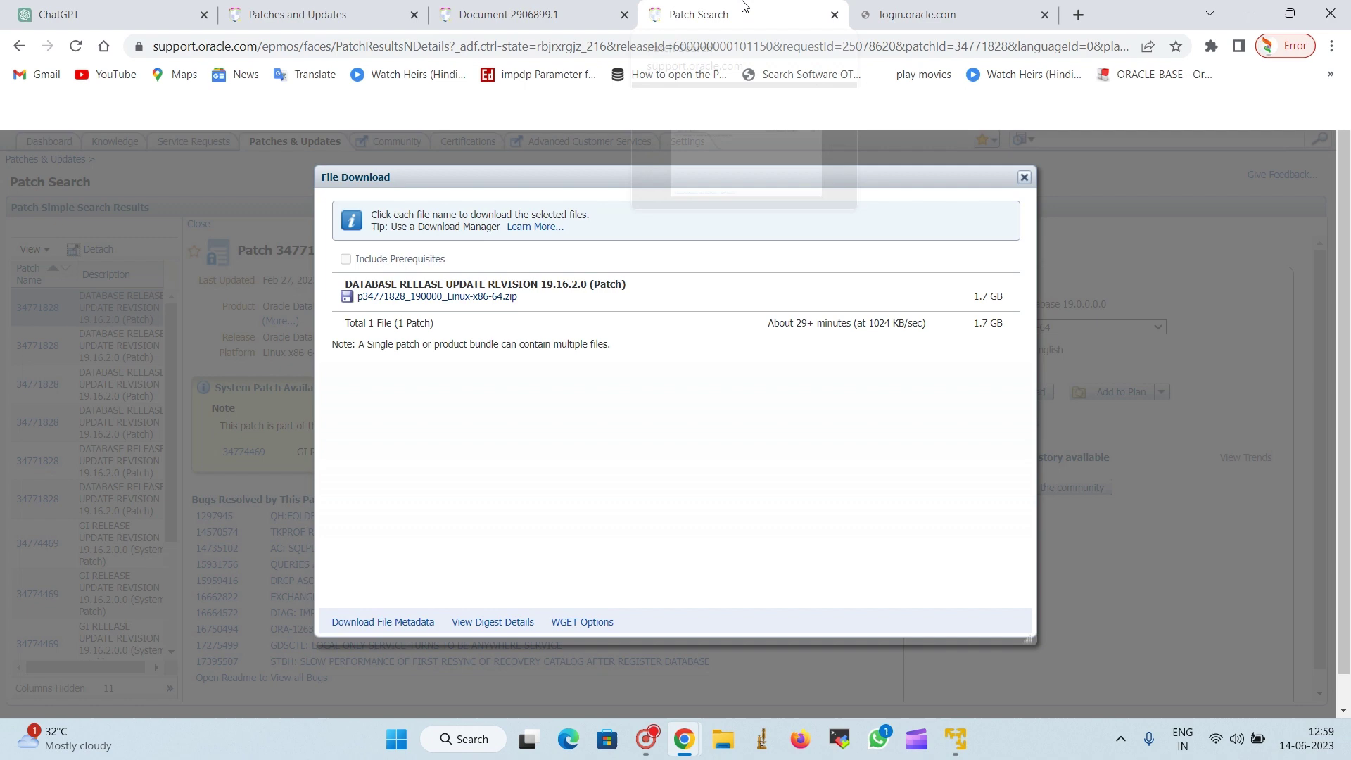
- Close the failing login.oracle.com tab, retry the zip download, and reload the login page
click(918, 6)
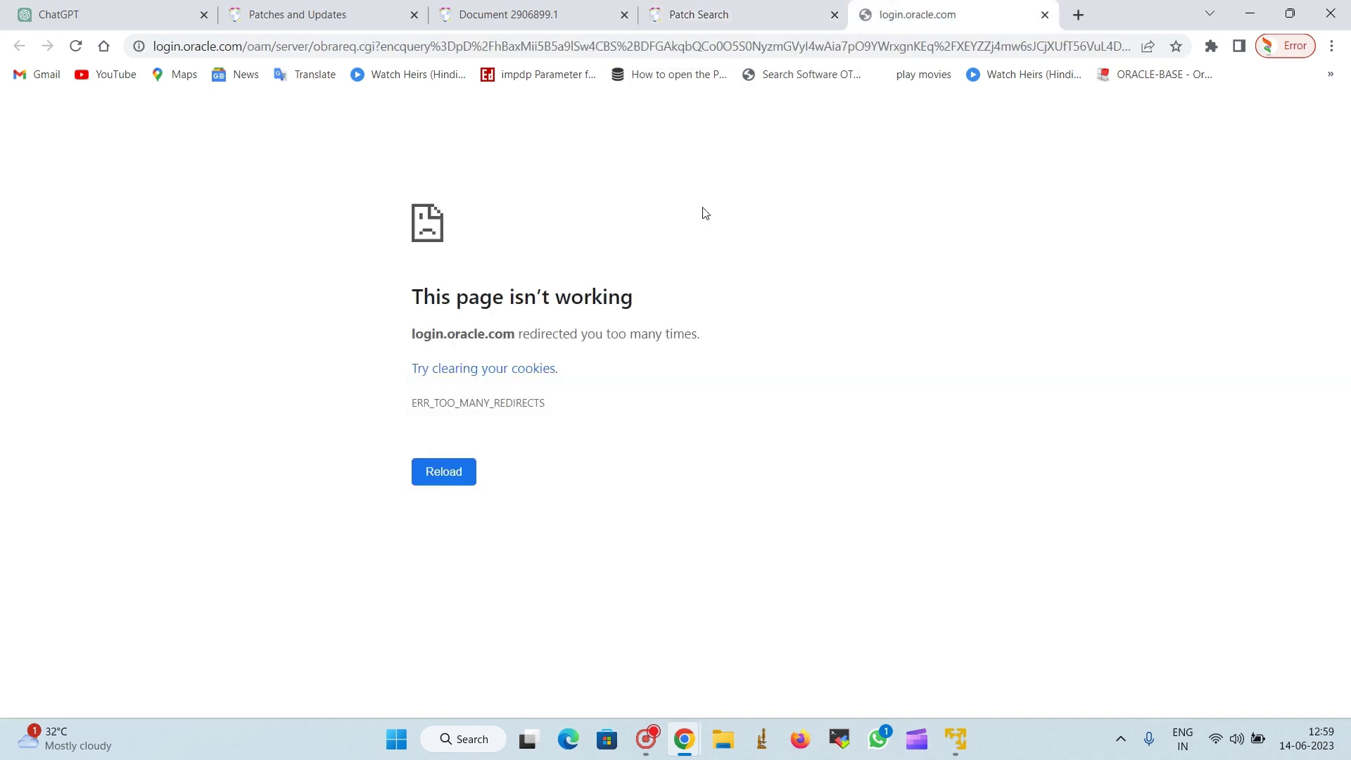
click(1043, 15)
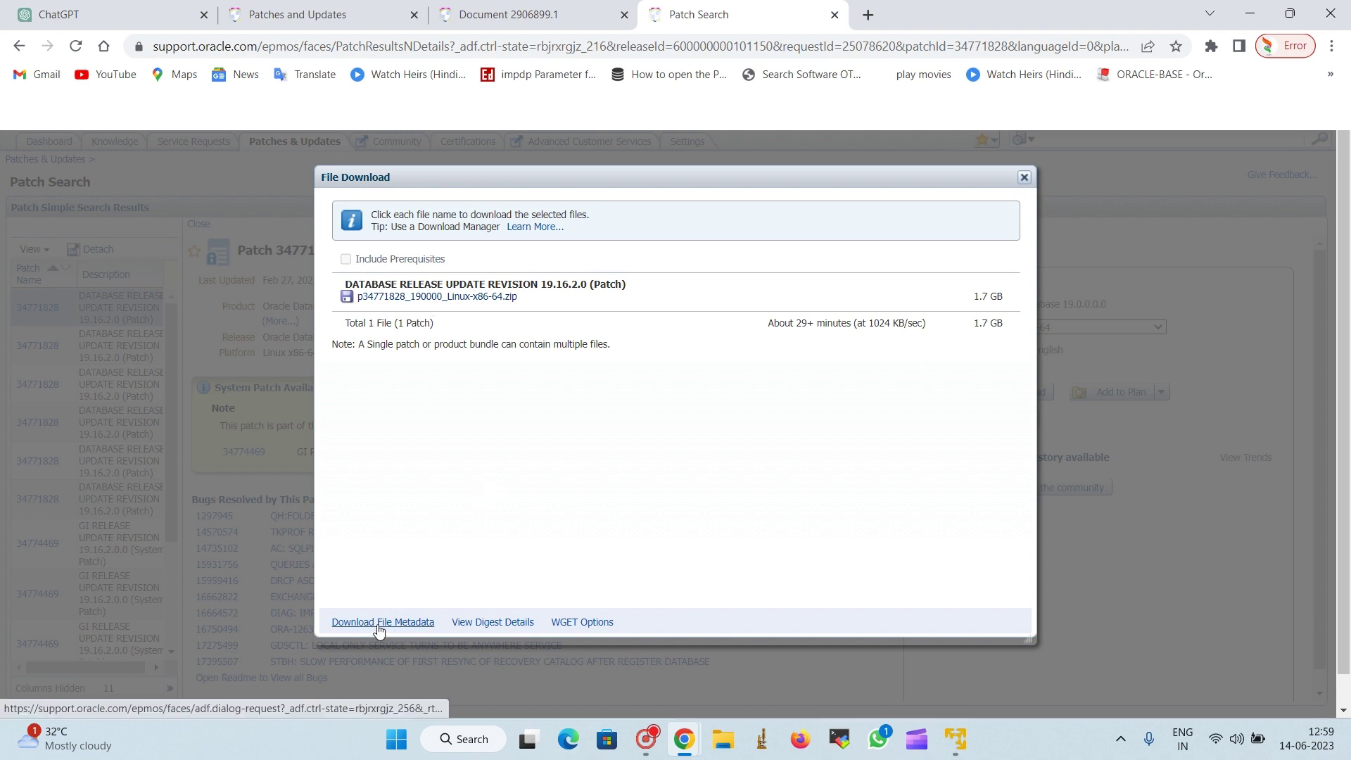
click(435, 298)
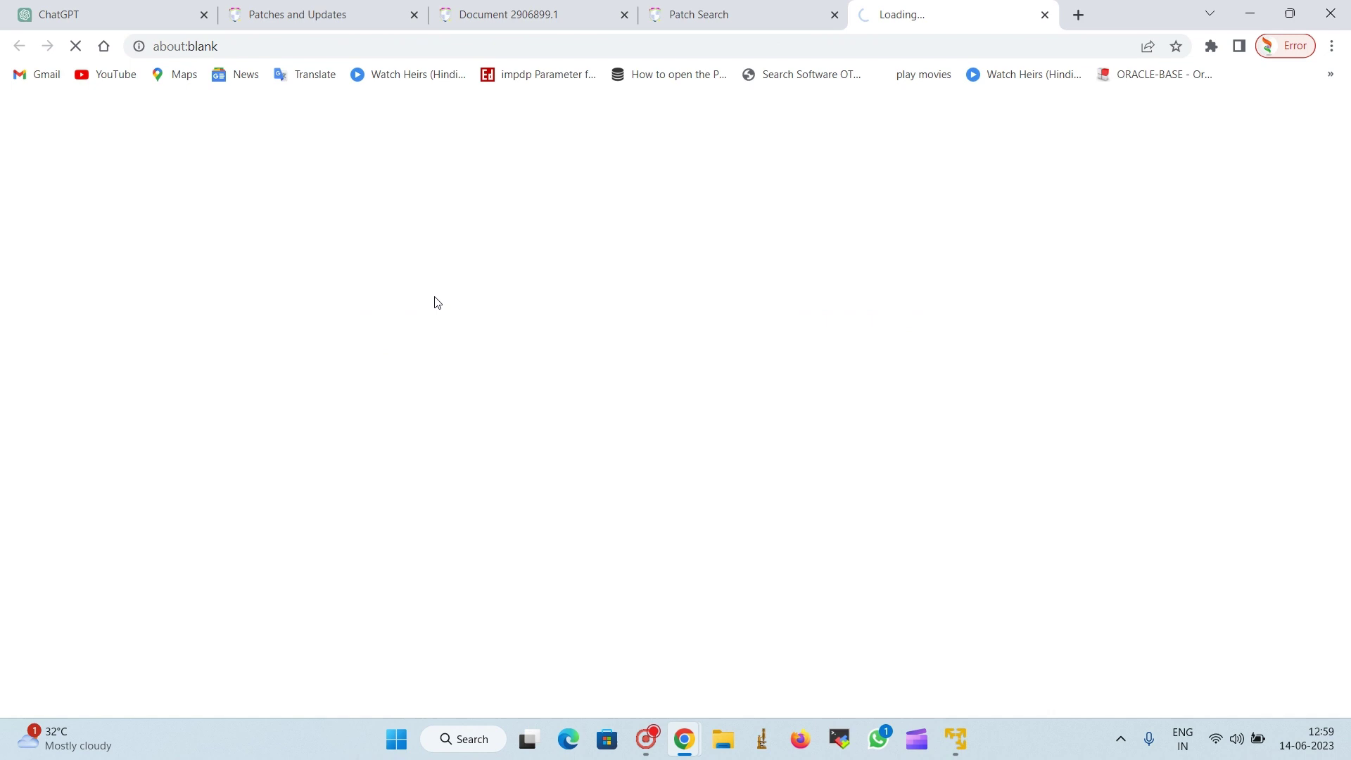
click(696, 12)
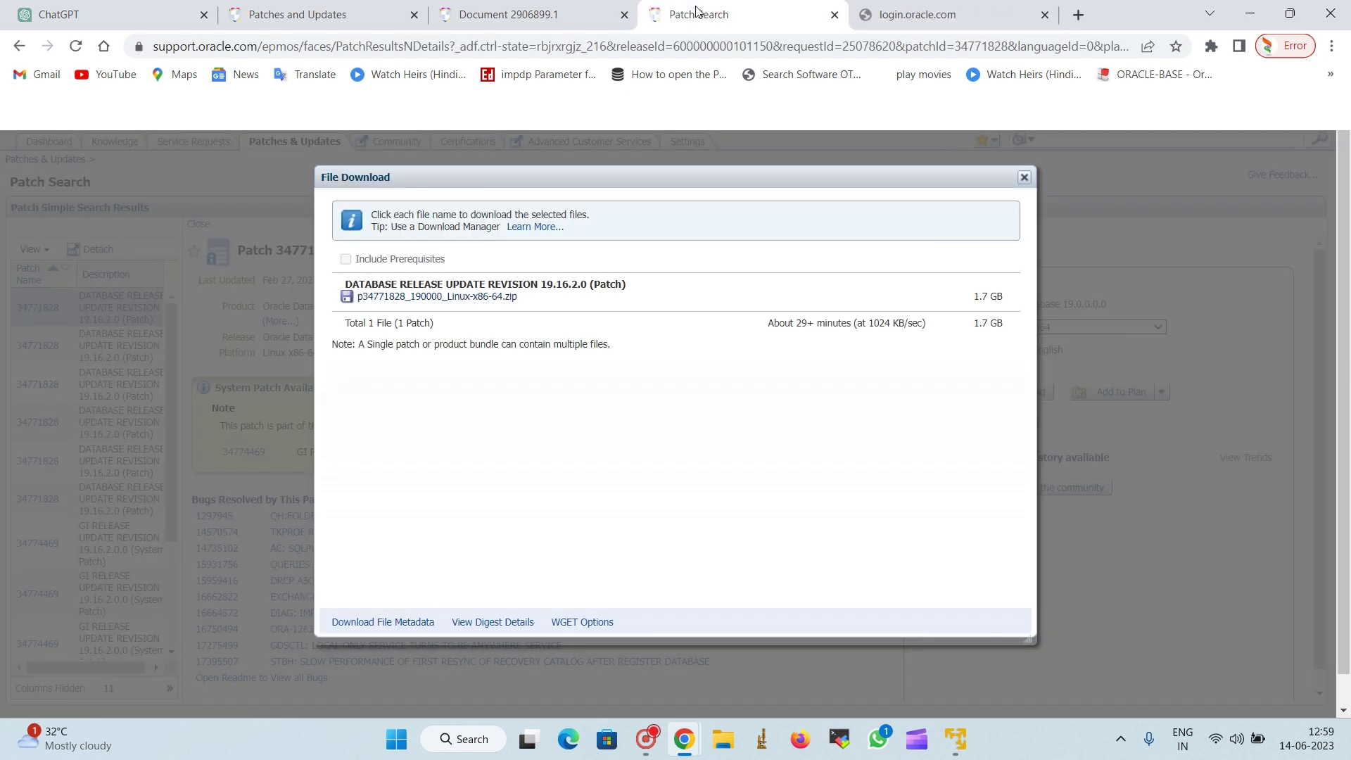
click(907, 14)
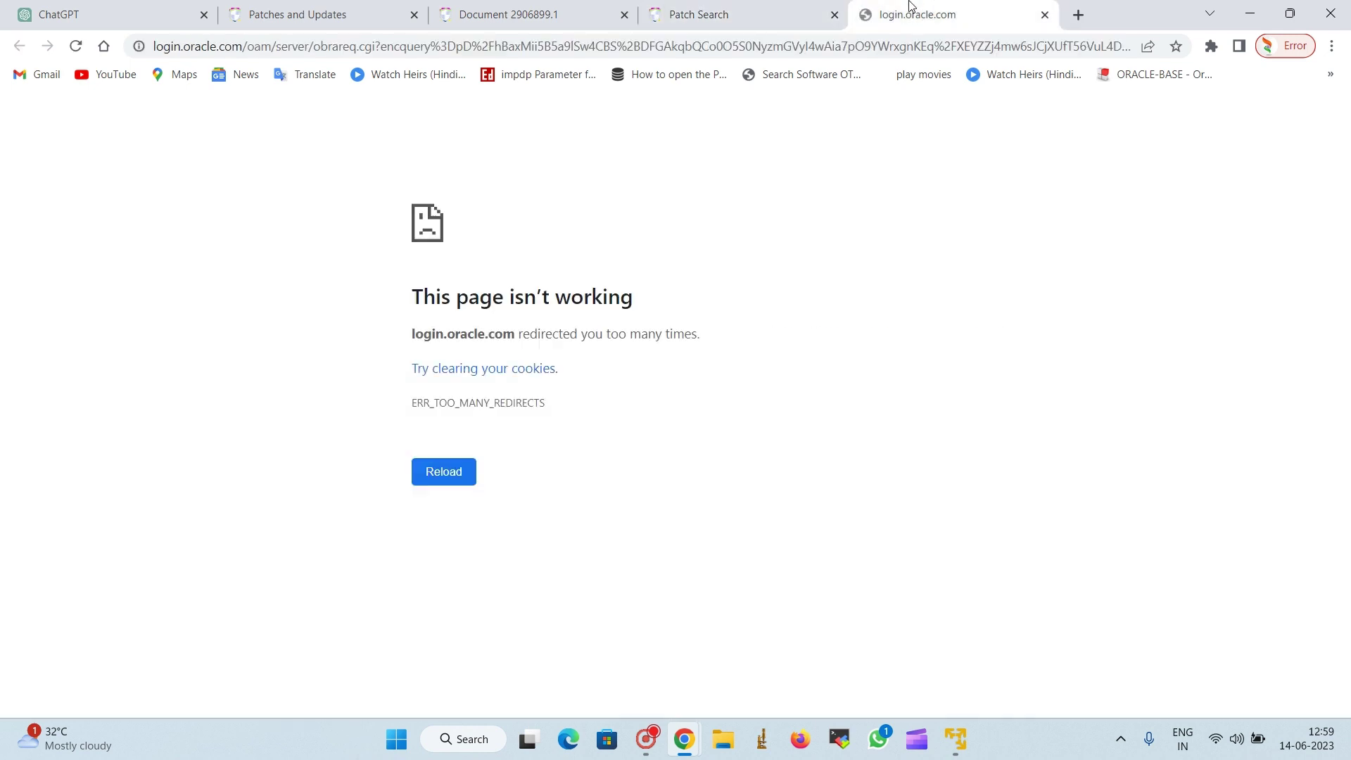
click(442, 473)
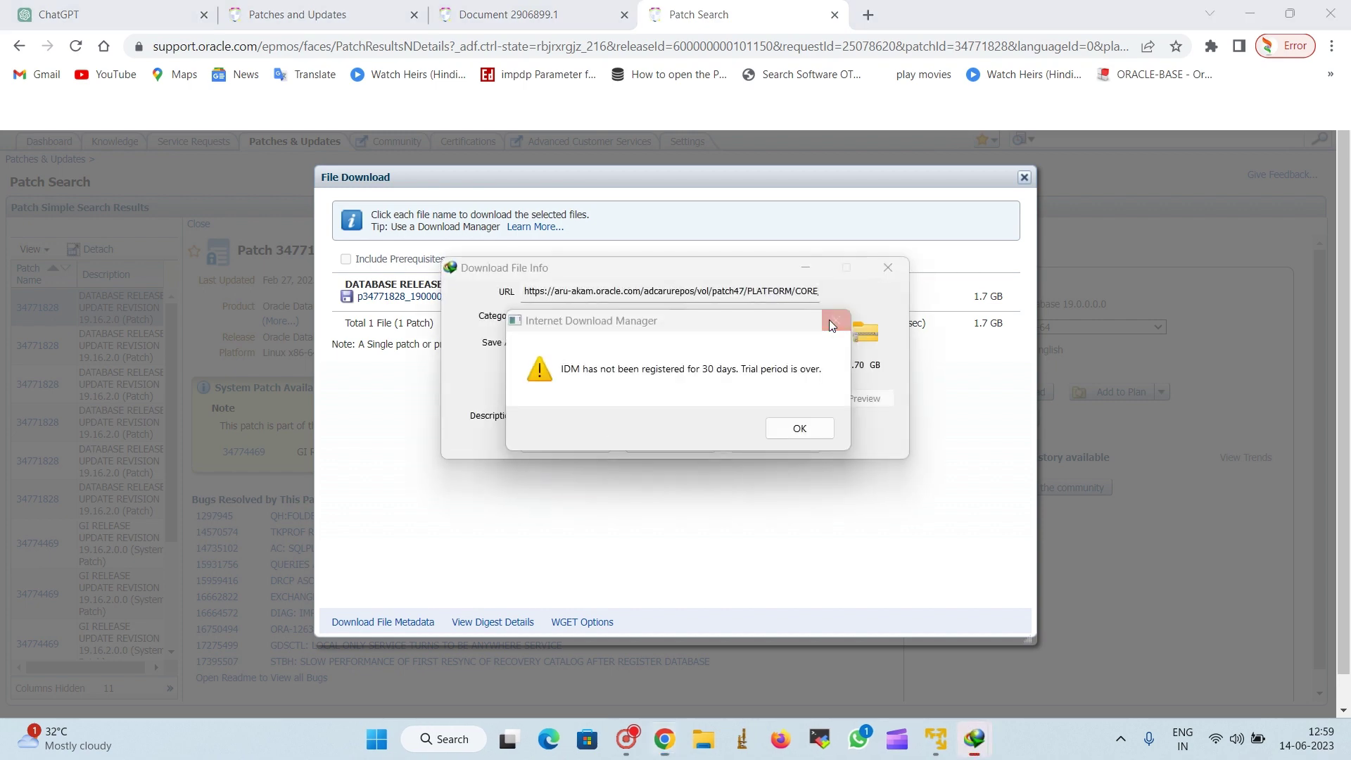
- Skip IDM's trial and registration prompts, start the 1.70 GB zip download, and minimize it to tray
click(830, 322)
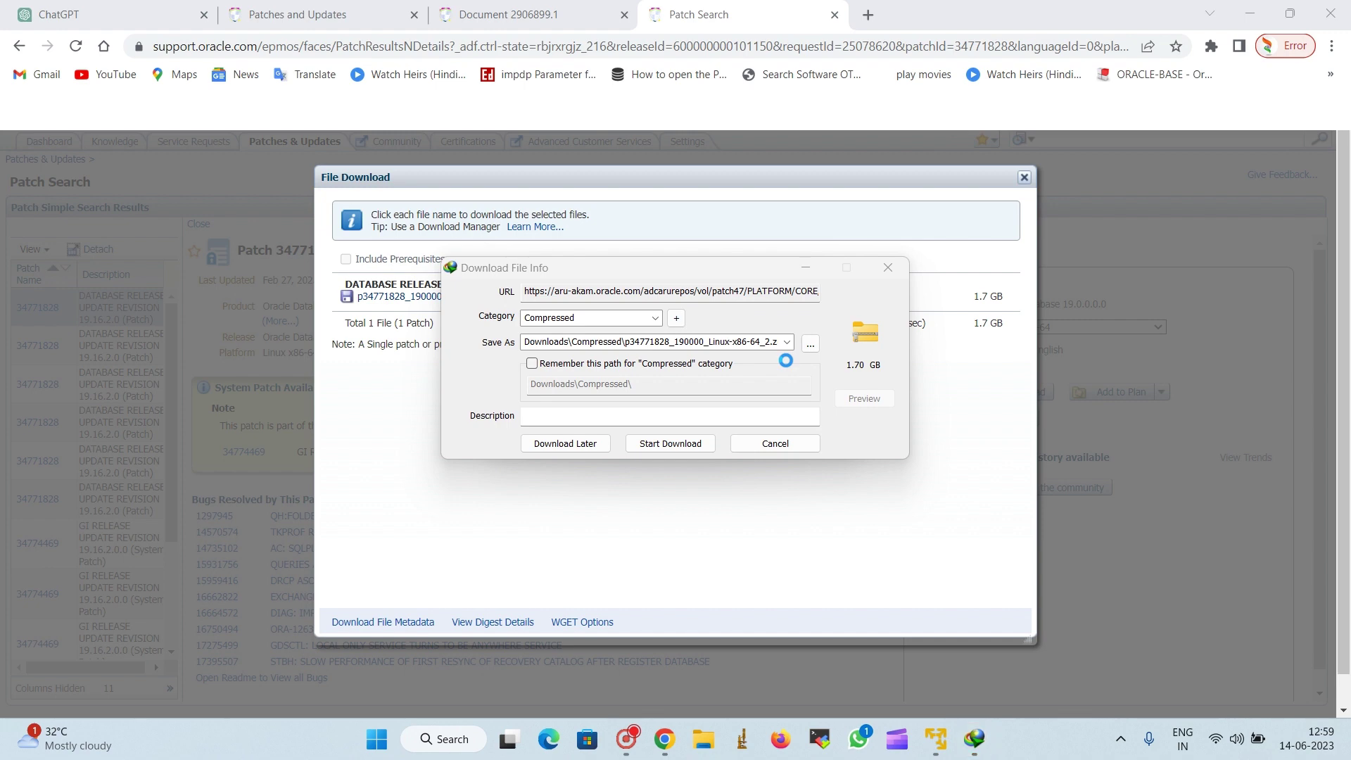
click(672, 444)
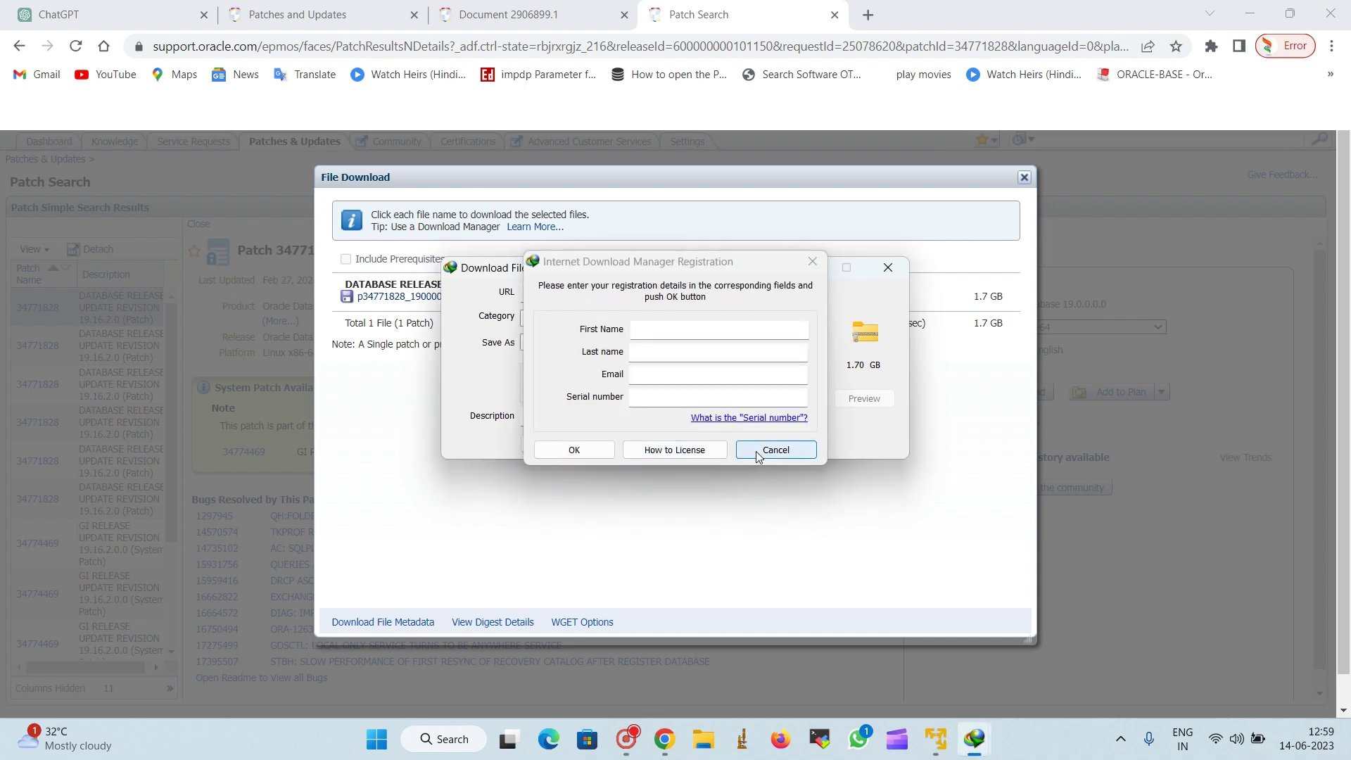
click(774, 449)
click(679, 450)
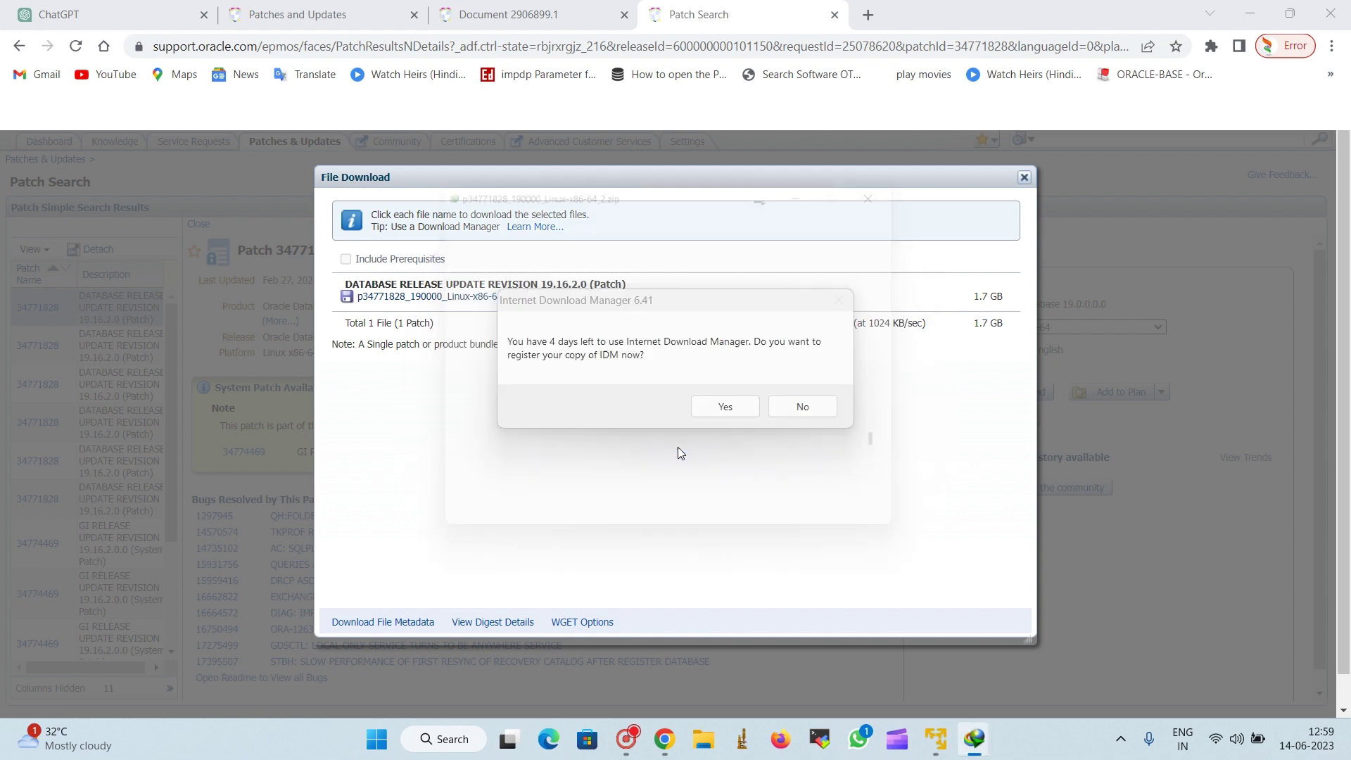
key(Escape)
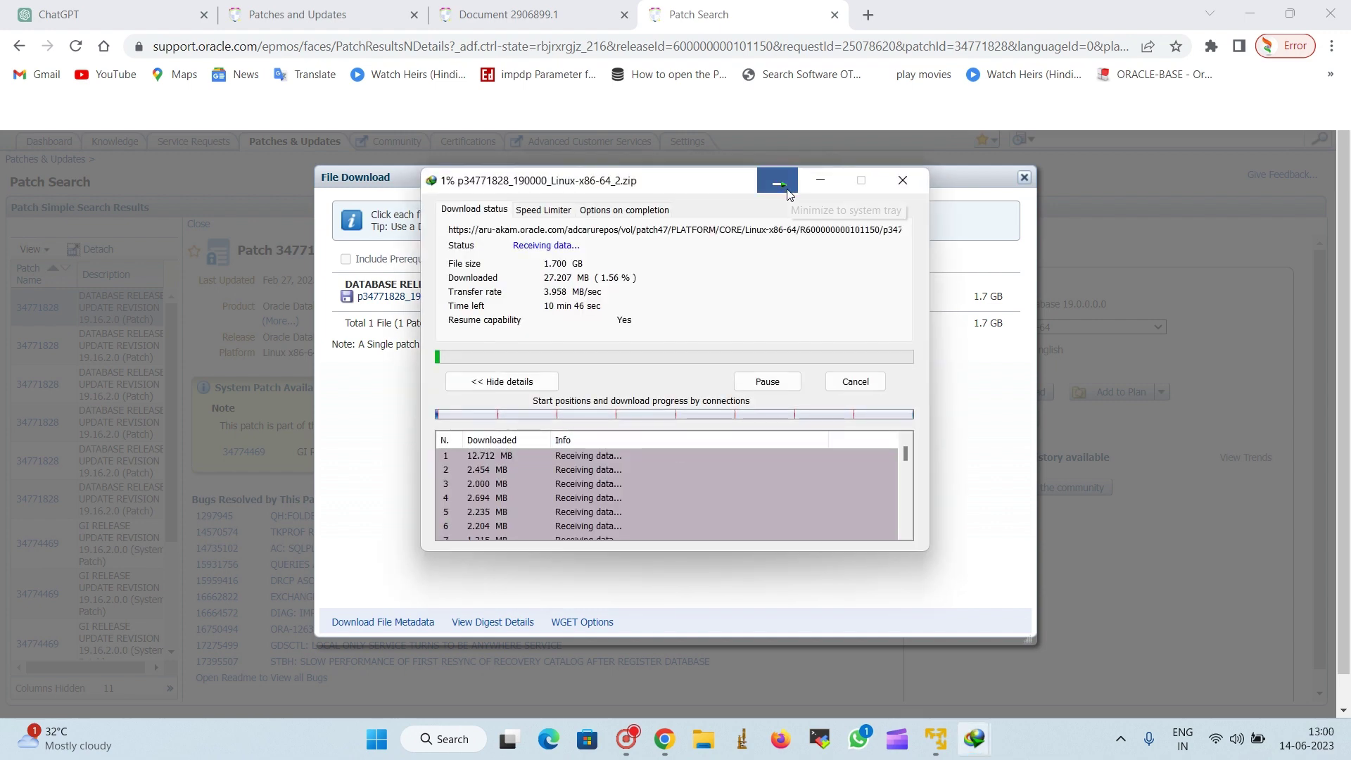
click(787, 190)
click(801, 414)
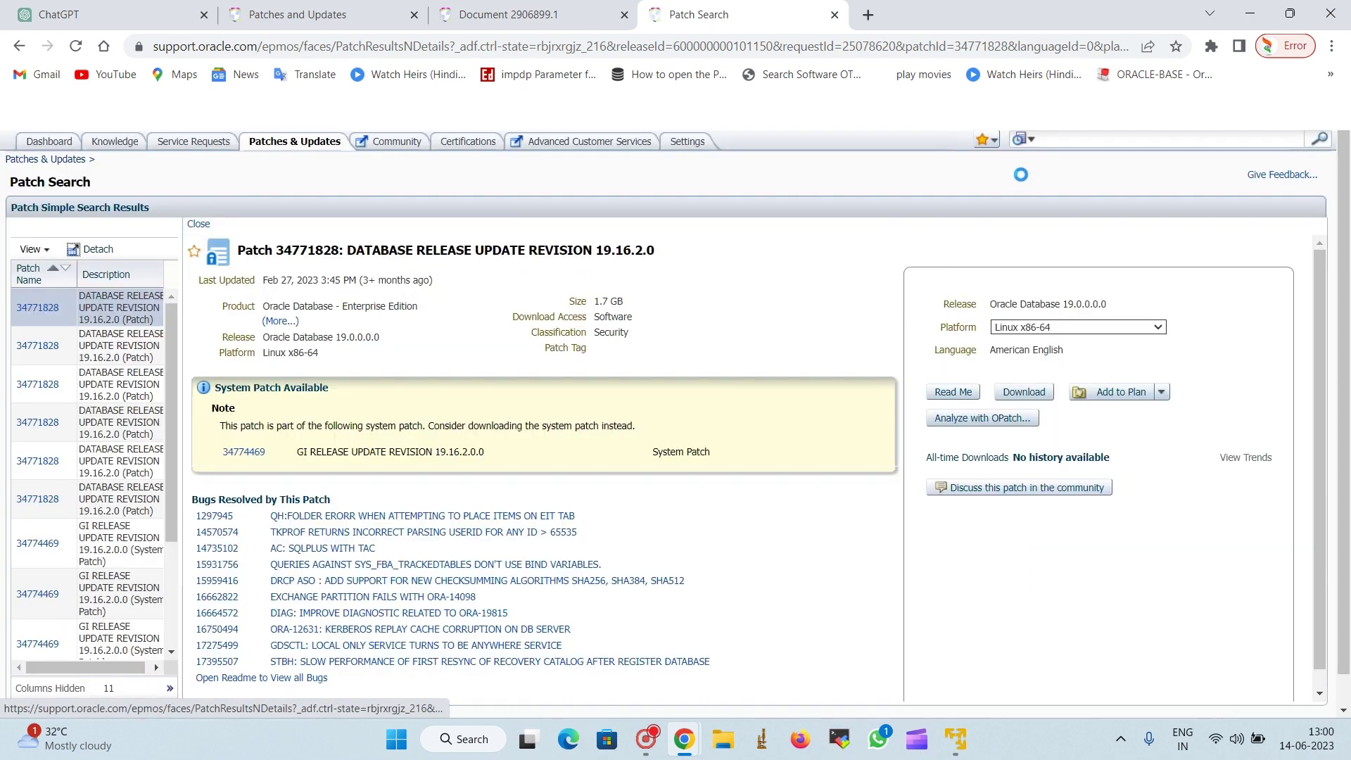
- Close the File Download dialog and the Patch Search browser tab
click(1023, 177)
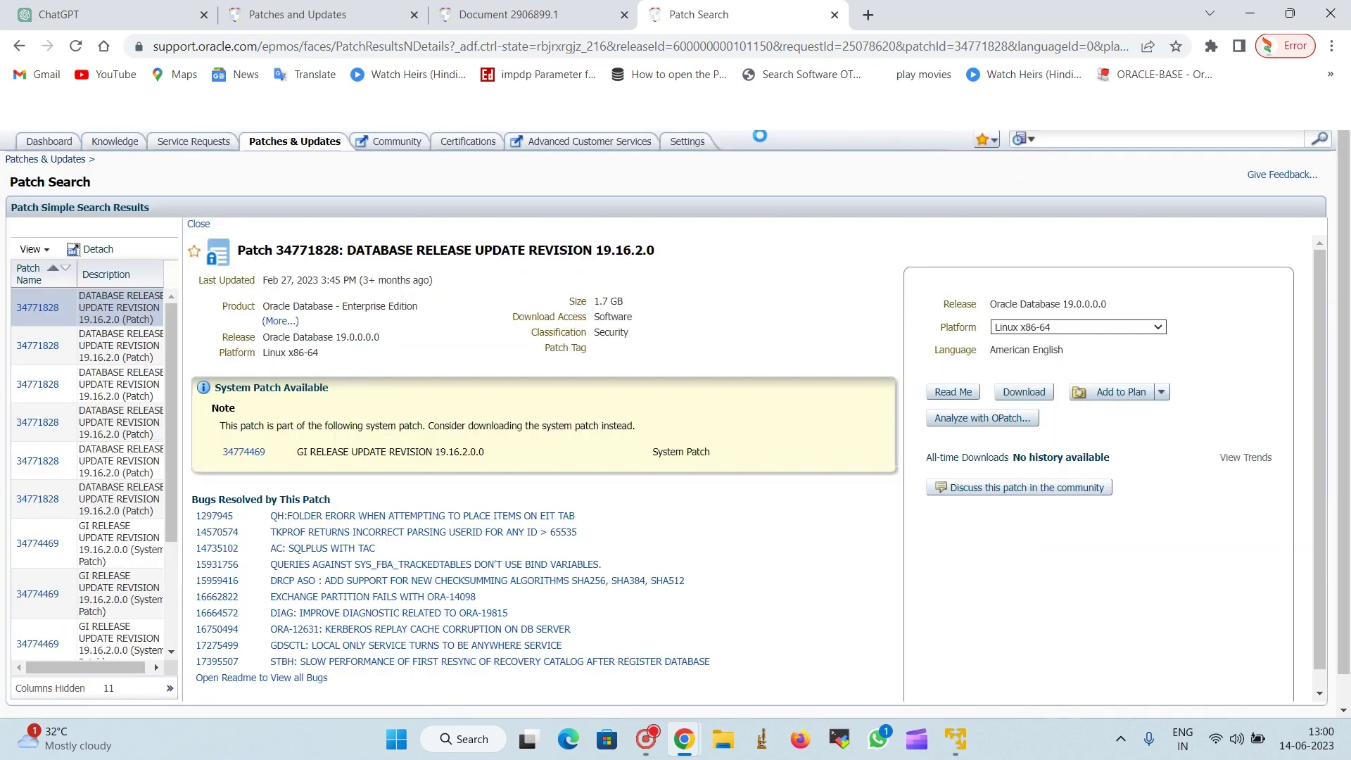
click(834, 14)
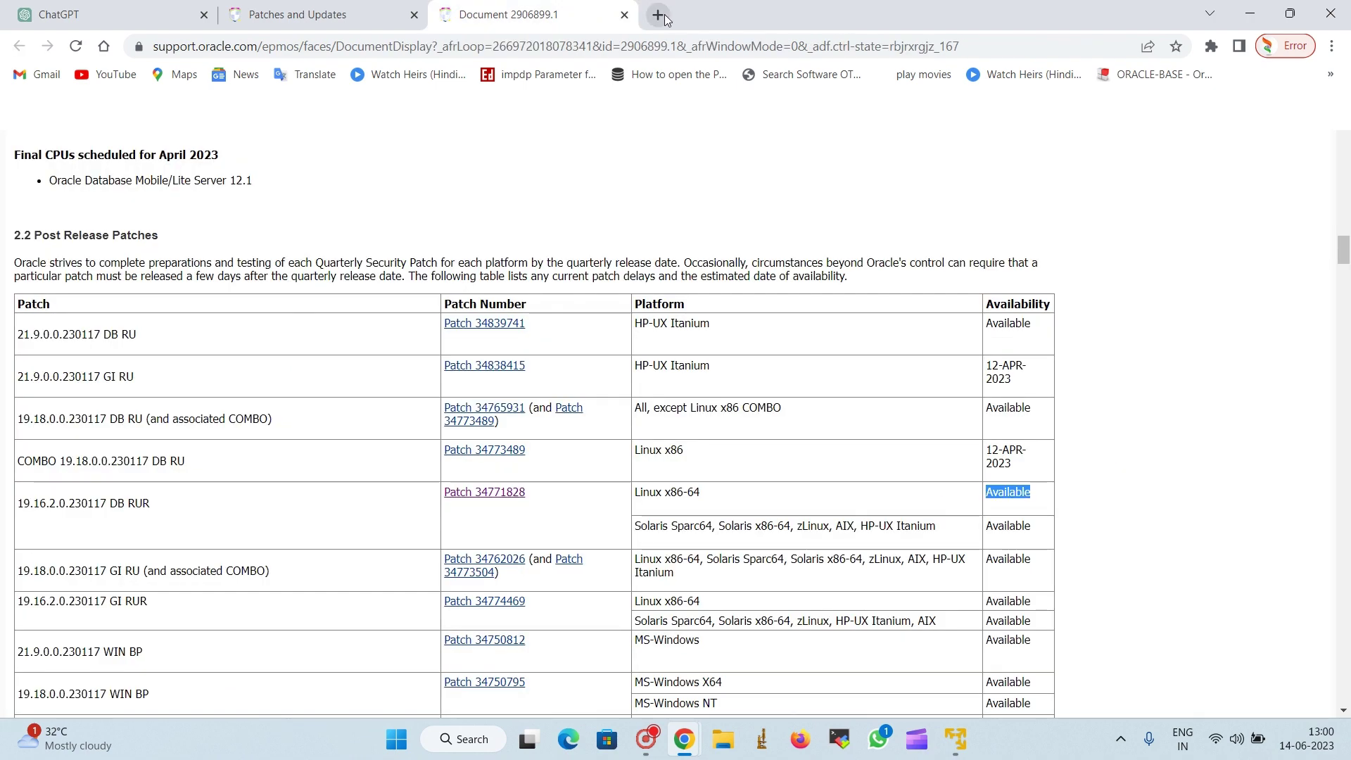